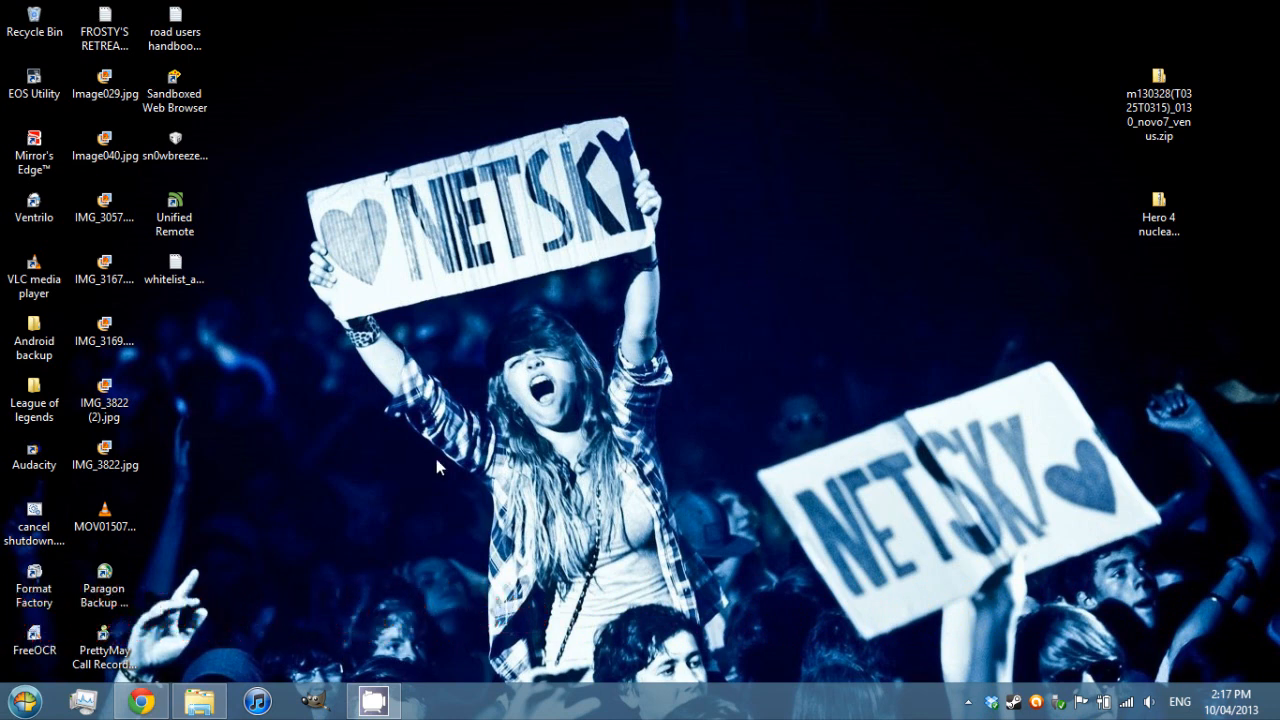
Step: Reveal the Previous firmware spoiler in the Chrome flashing guide, then minimise Chrome
{"action": "left_click", "coordinate": [142, 702]}
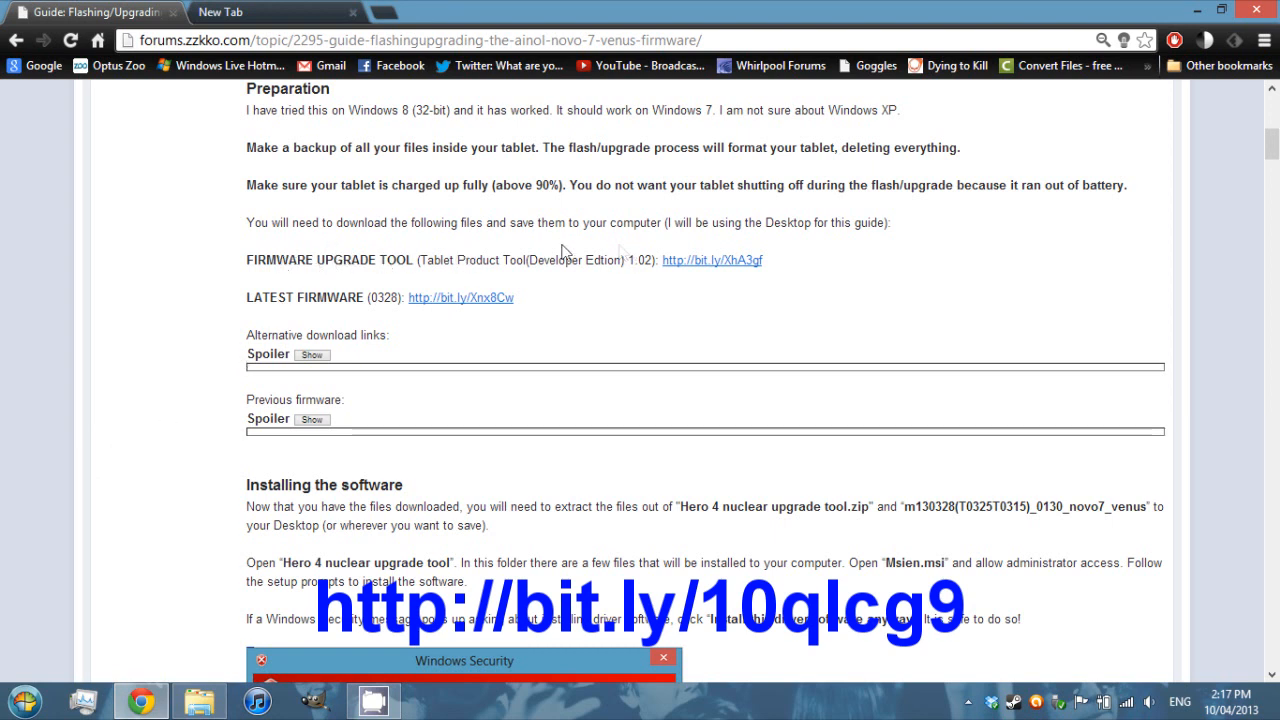
{"action": "left_click", "coordinate": [313, 419]}
{"action": "scroll", "coordinate": [240, 408], "scroll_direction": "down", "scroll_amount": 1}
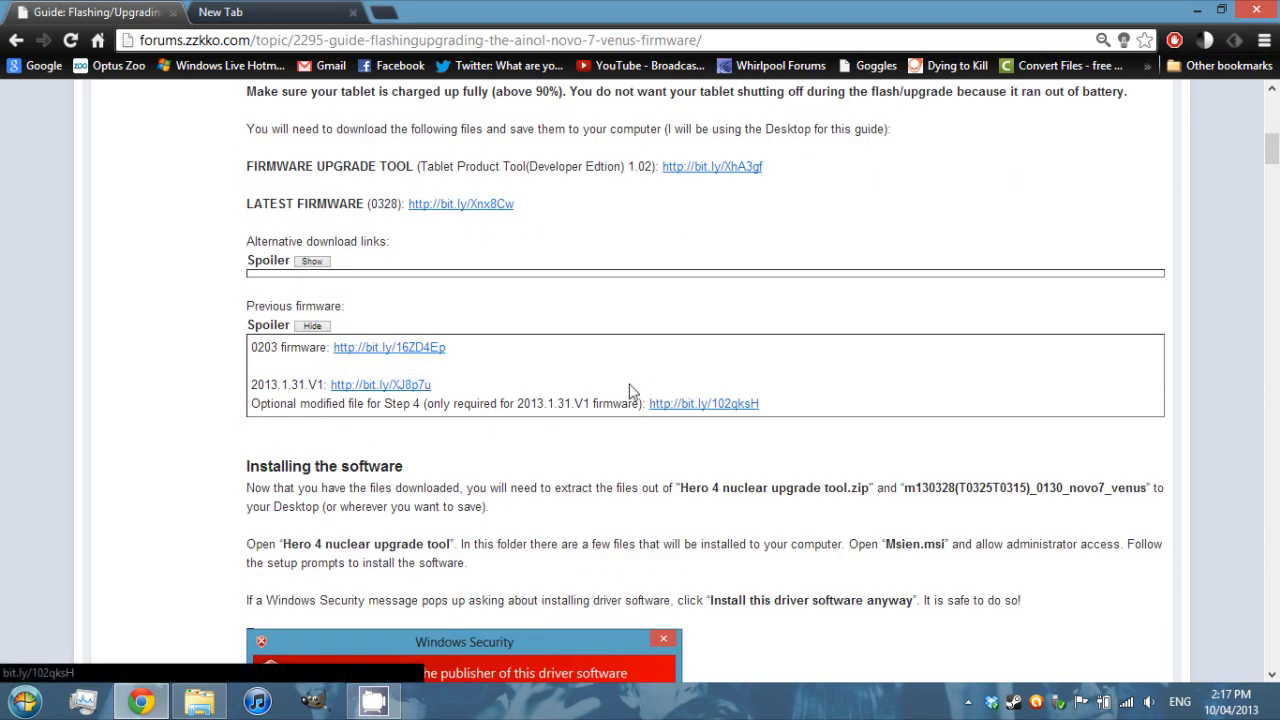
{"action": "left_click", "coordinate": [145, 703]}
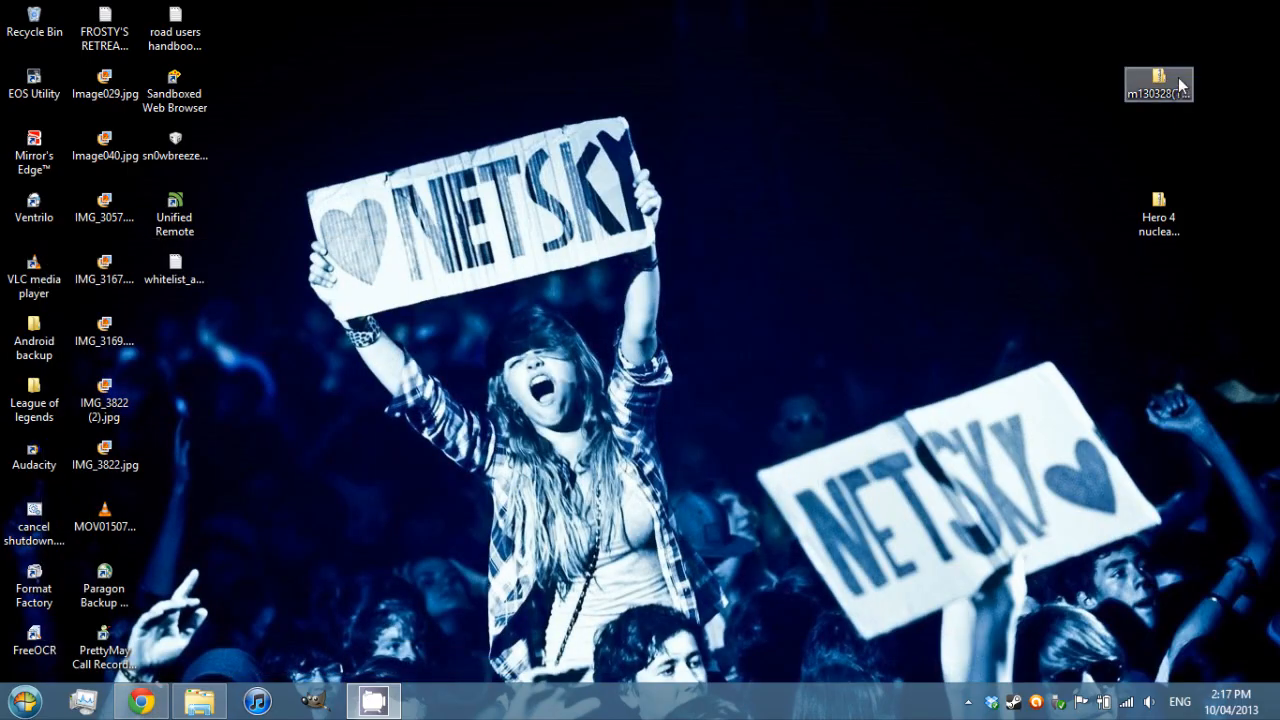
Step: Copy the Hero 4 nuclear upgrade tool folder from its zip to the desktop and open it
{"action": "left_click", "coordinate": [1165, 215]}
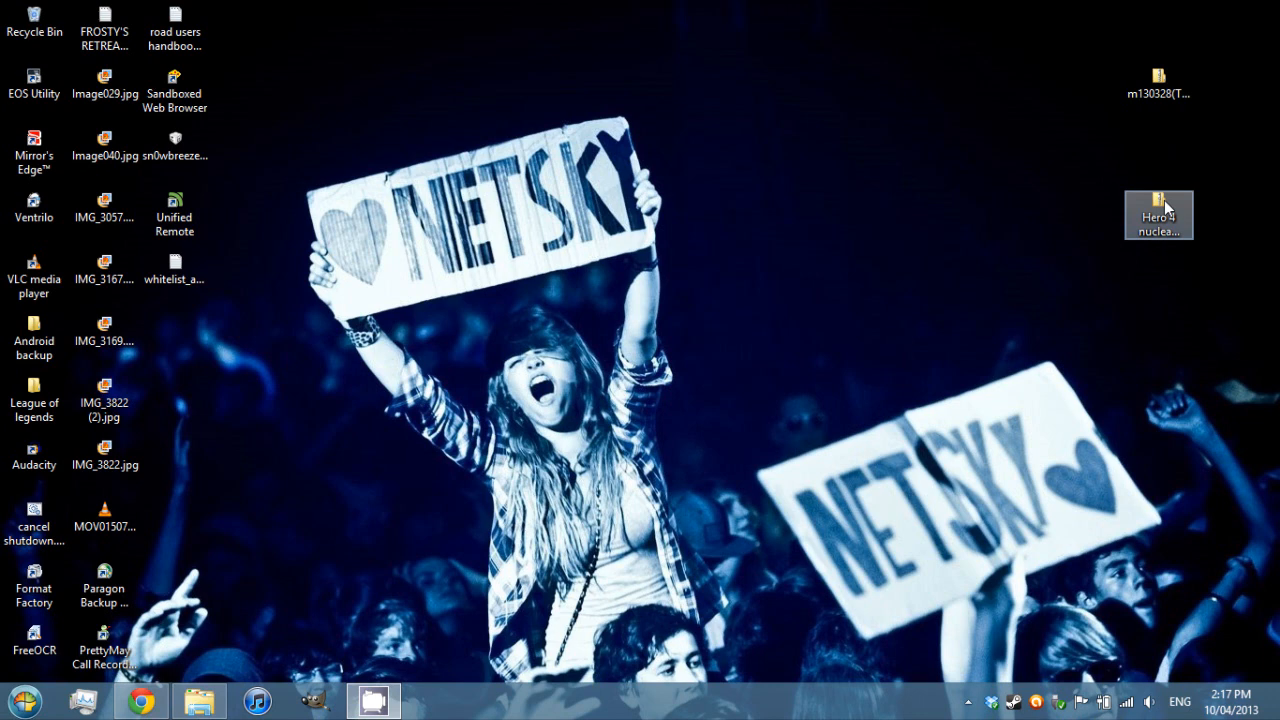
{"action": "left_click", "coordinate": [1158, 208]}
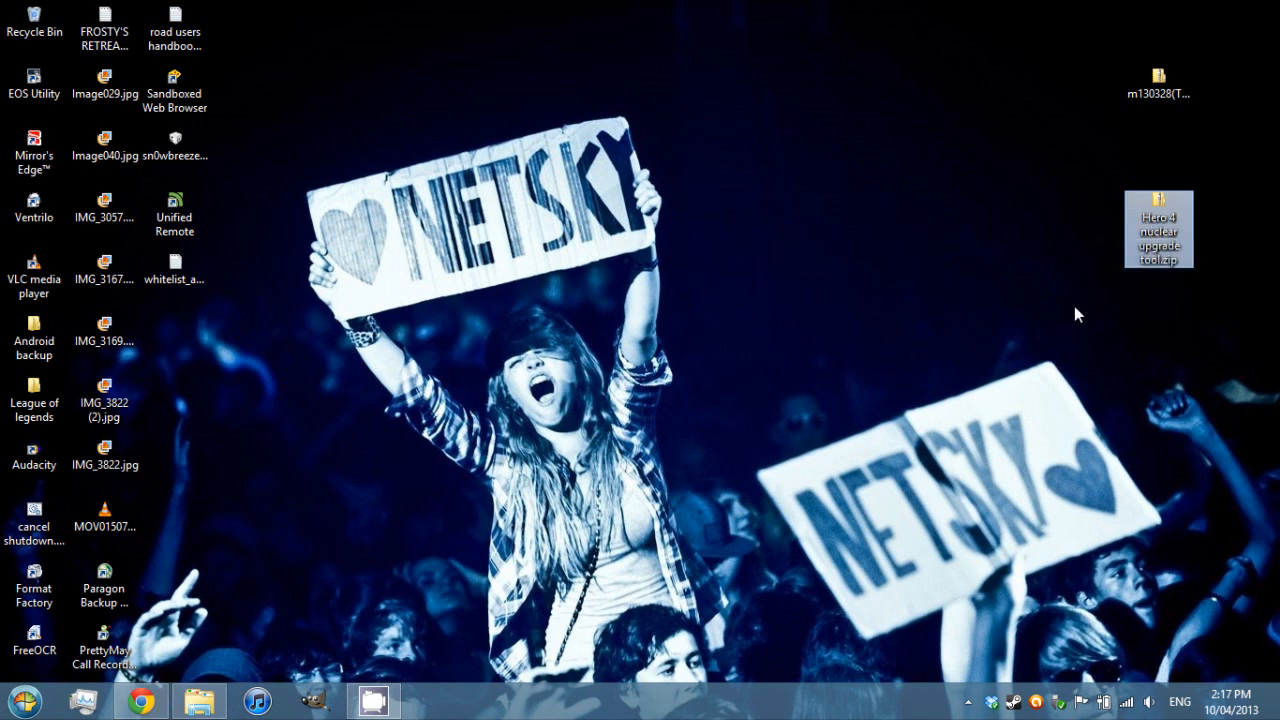
{"action": "double_click", "coordinate": [1166, 210]}
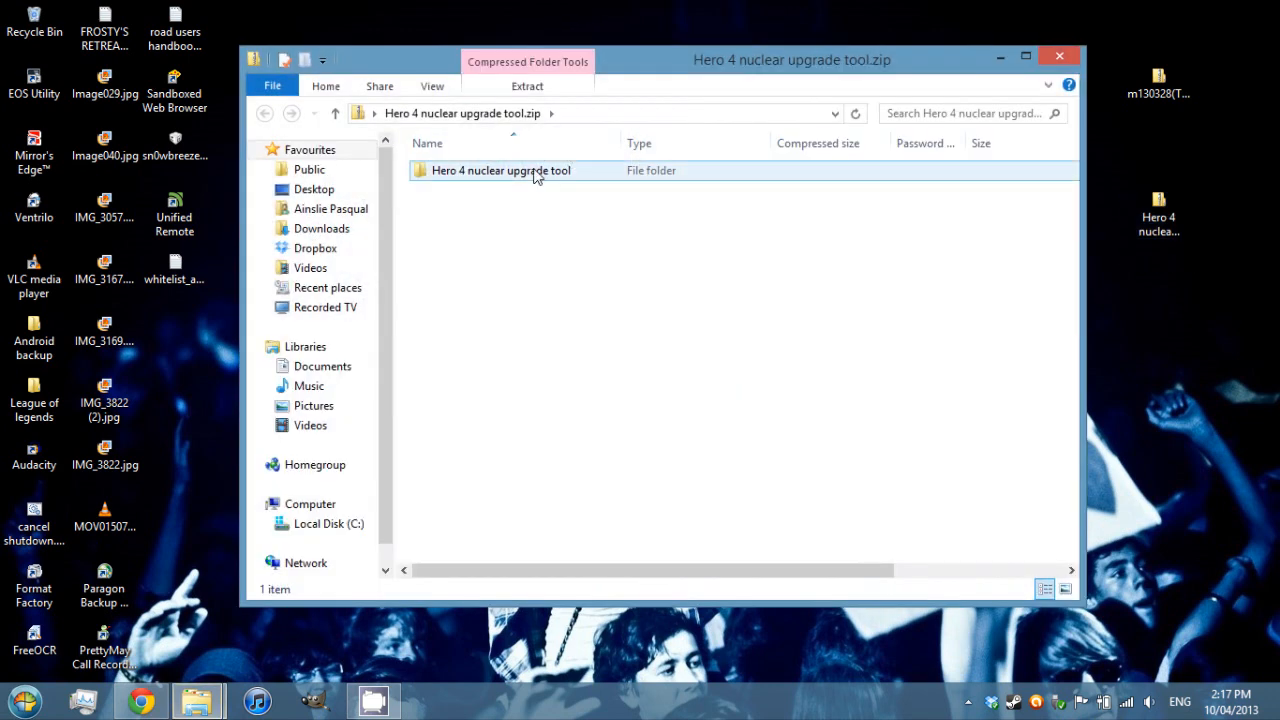
{"action": "left_click_drag", "start_coordinate": [537, 178], "coordinate": [1122, 147]}
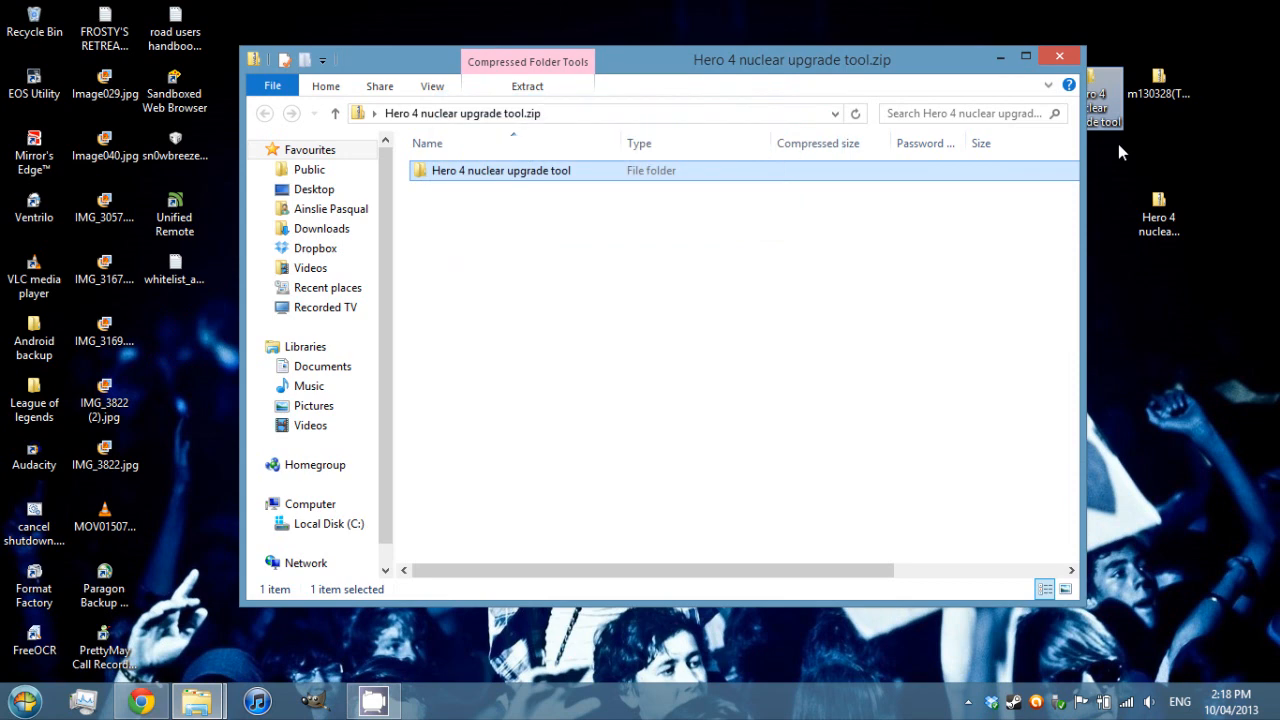
{"action": "left_click", "coordinate": [1059, 56]}
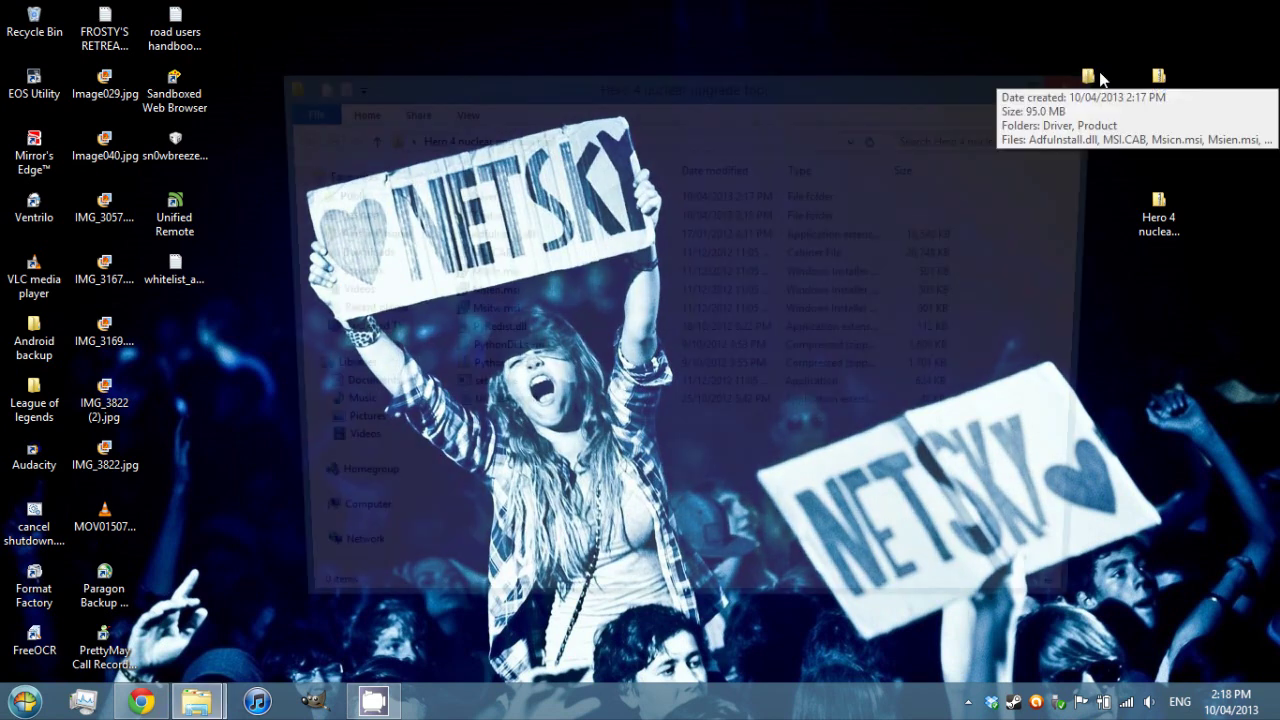
{"action": "double_click", "coordinate": [1088, 100]}
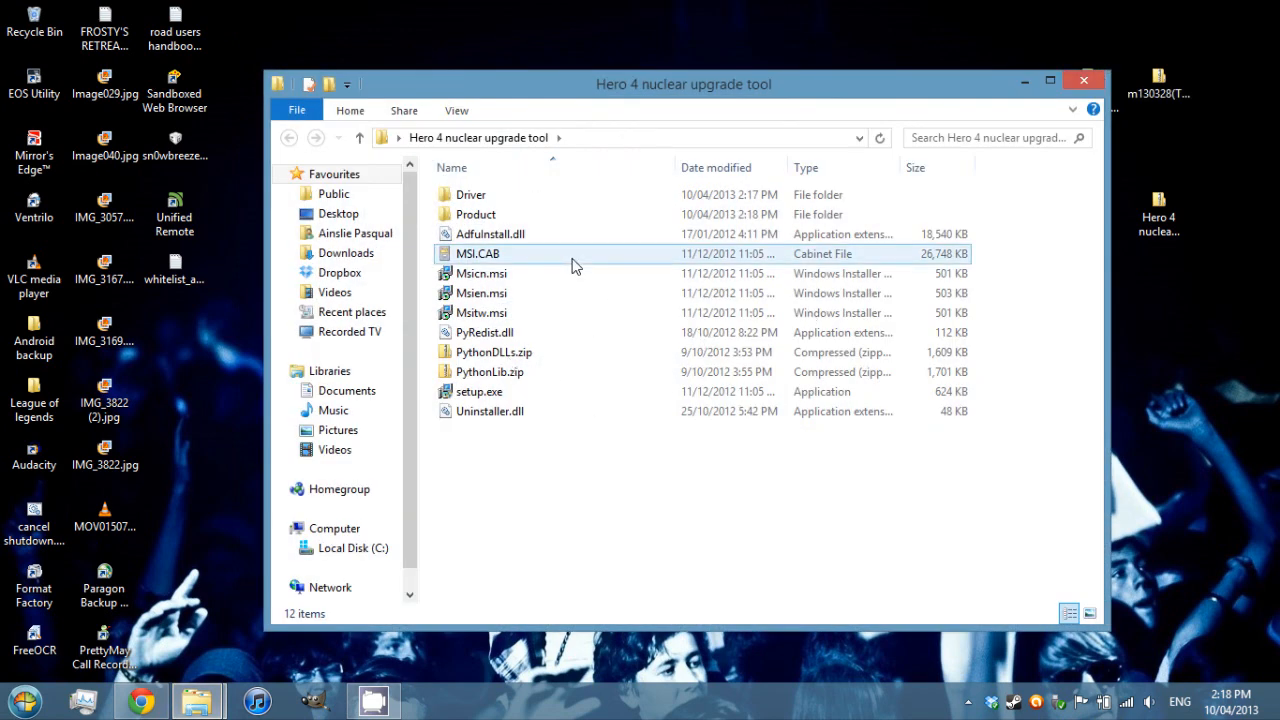
Step: Run setup.exe and accept the default install folder to start installing the tool
{"action": "left_click", "coordinate": [489, 398]}
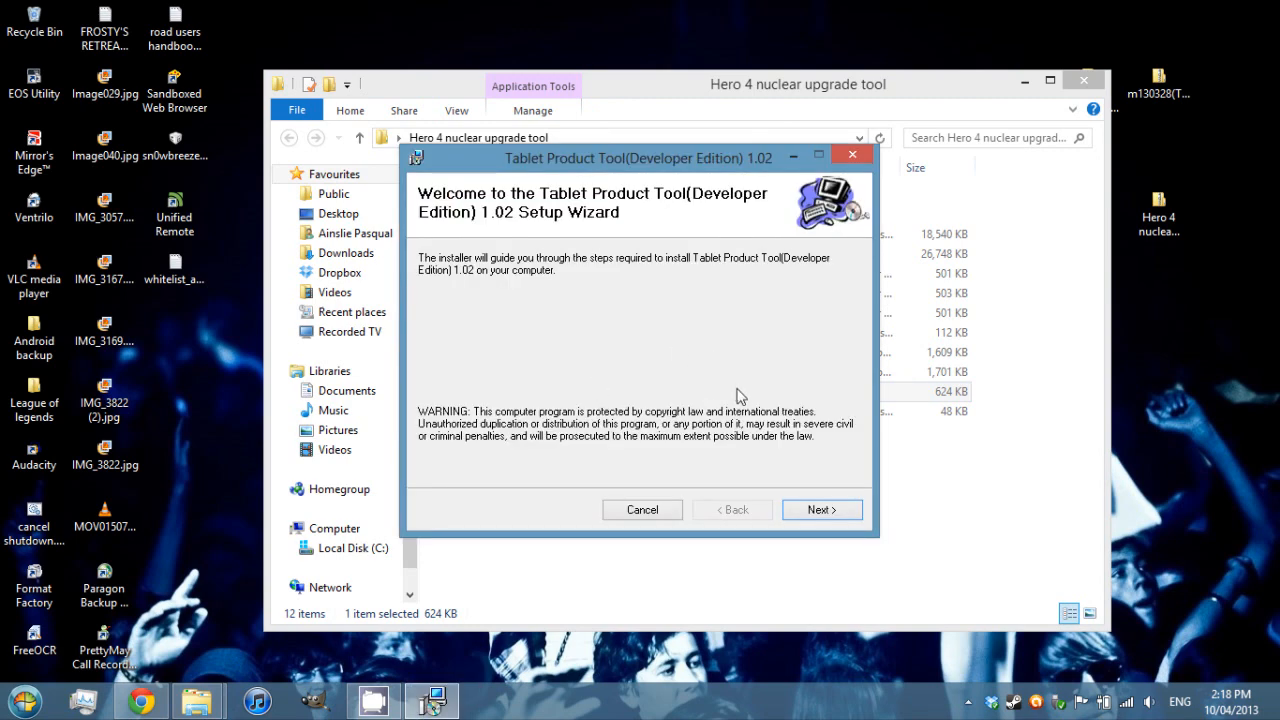
{"action": "left_click", "coordinate": [820, 510]}
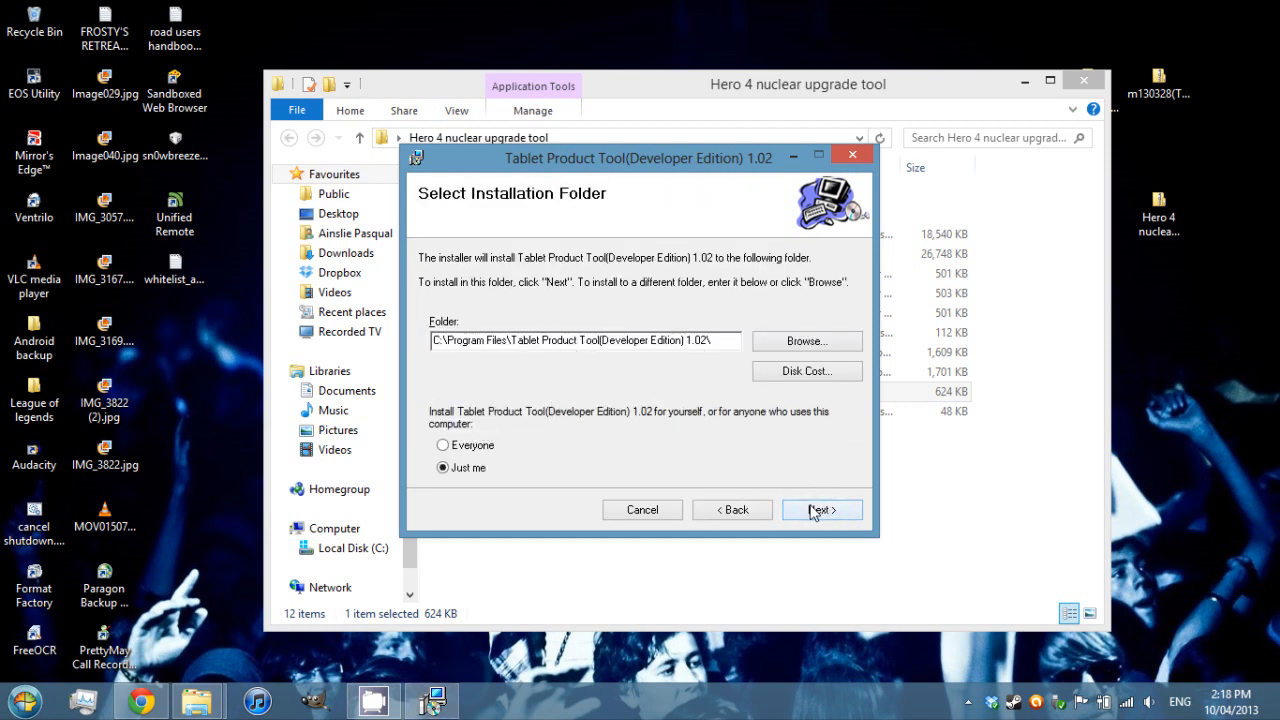
{"action": "left_click", "coordinate": [820, 510]}
{"action": "left_click", "coordinate": [820, 510]}
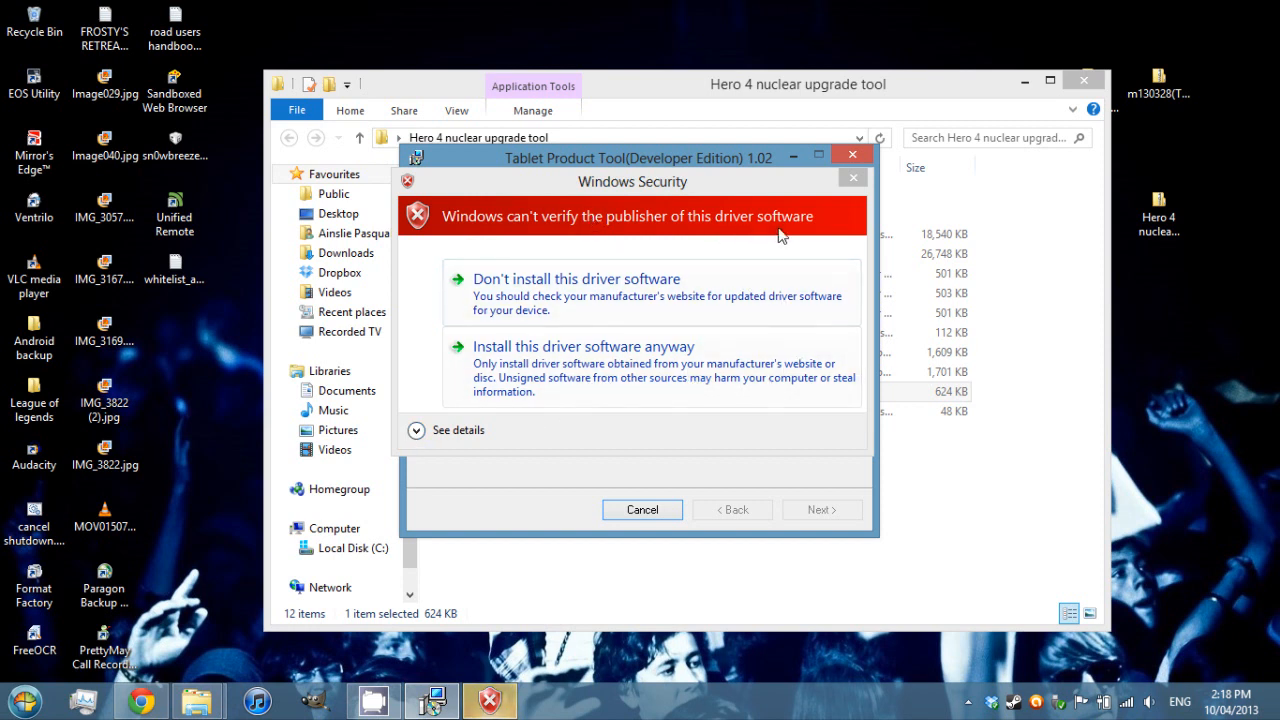
Step: Allow the unsigned driver to install anyway, finish the installer and close the tool folder
{"action": "left_click", "coordinate": [447, 437]}
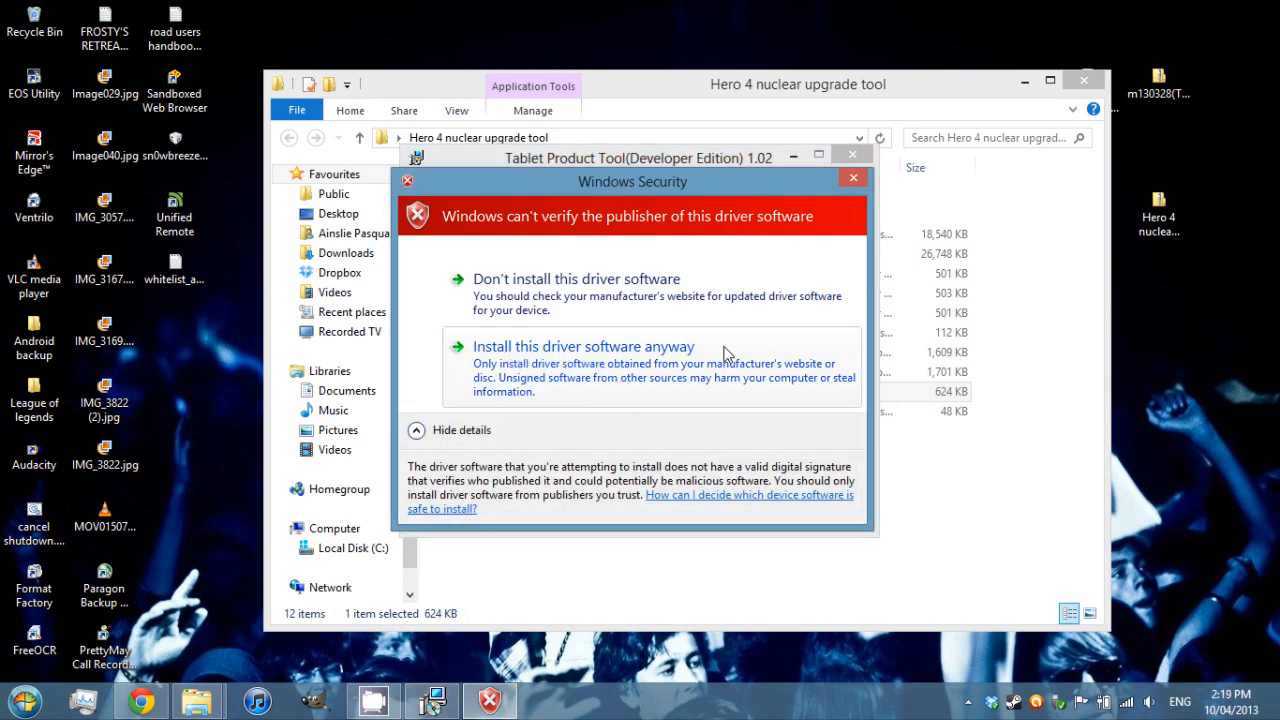
{"action": "left_click", "coordinate": [623, 358]}
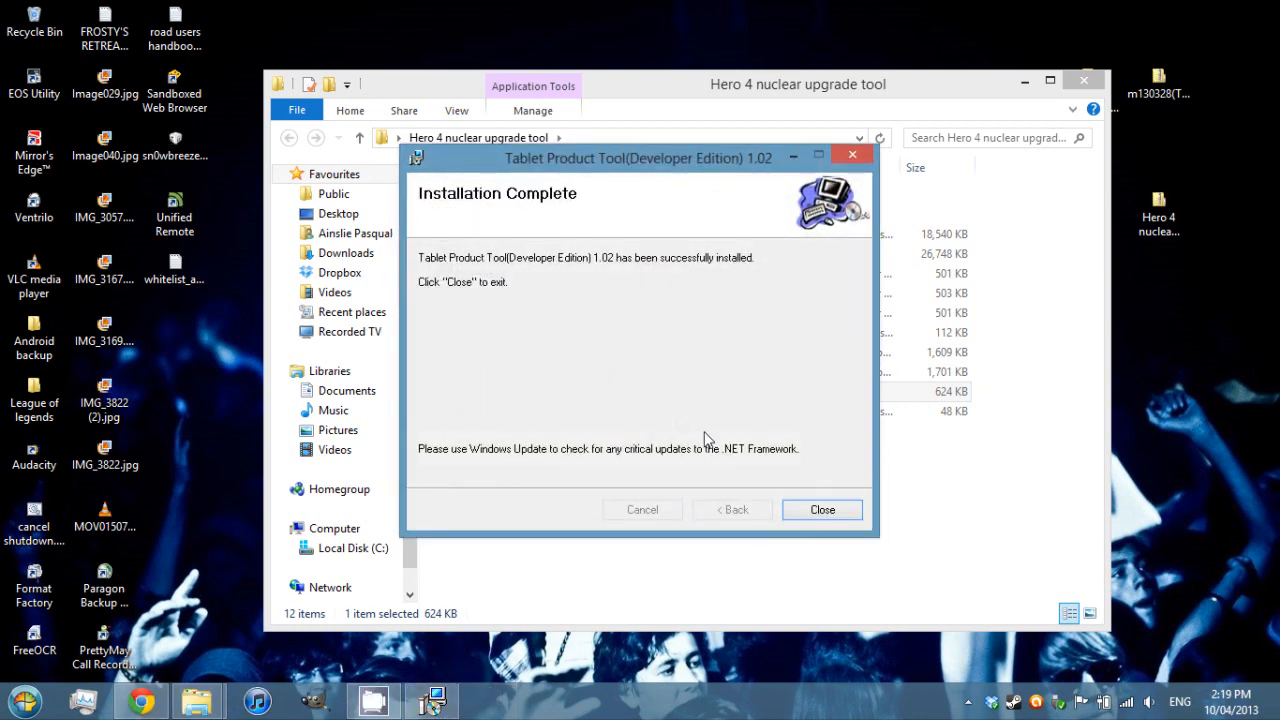
{"action": "left_click", "coordinate": [822, 510]}
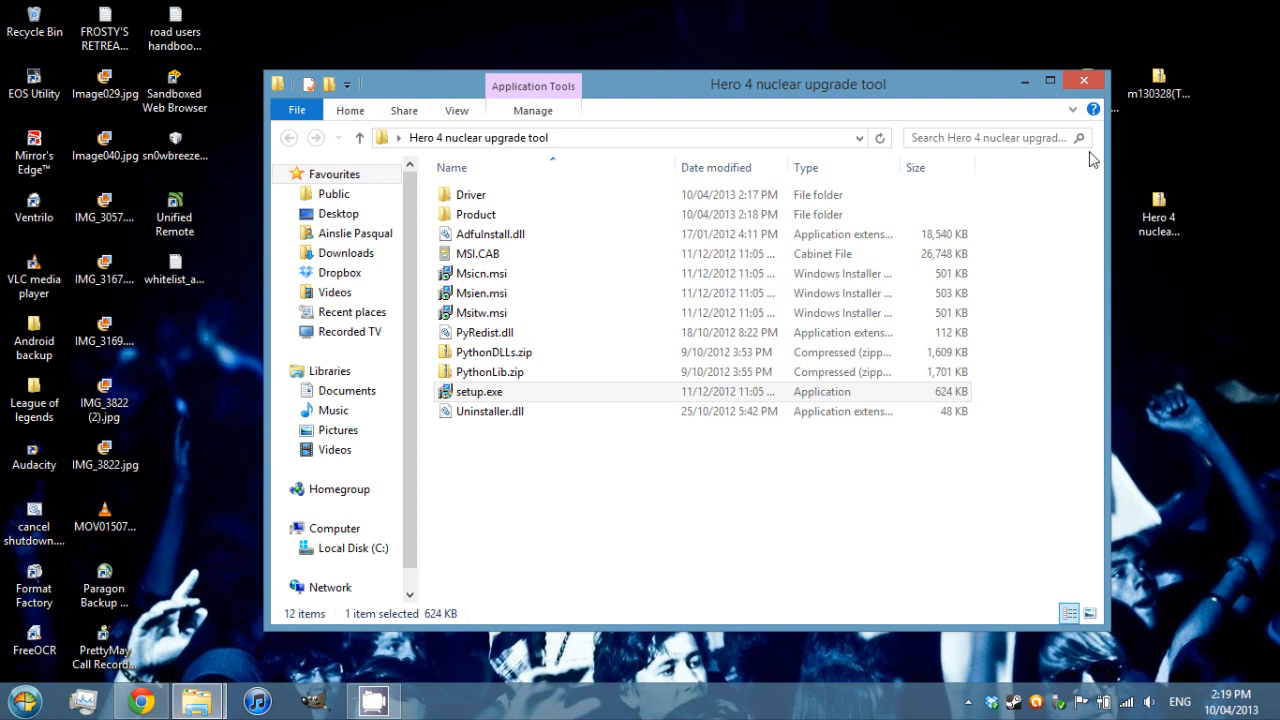
{"action": "left_click", "coordinate": [1084, 80]}
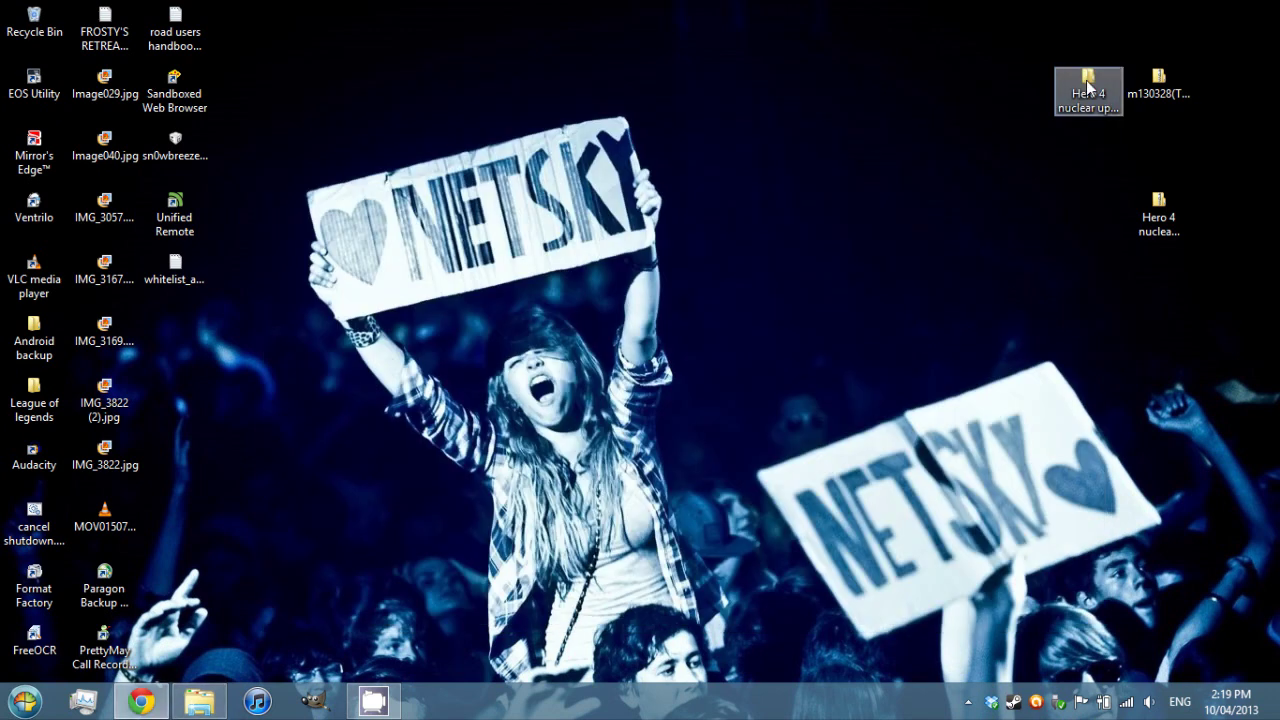
Step: Browse into the novo7 venus firmware zip and copy the atm7029_7_a folder onto the desktop
{"action": "left_click", "coordinate": [1162, 80]}
{"action": "left_click", "coordinate": [1081, 165]}
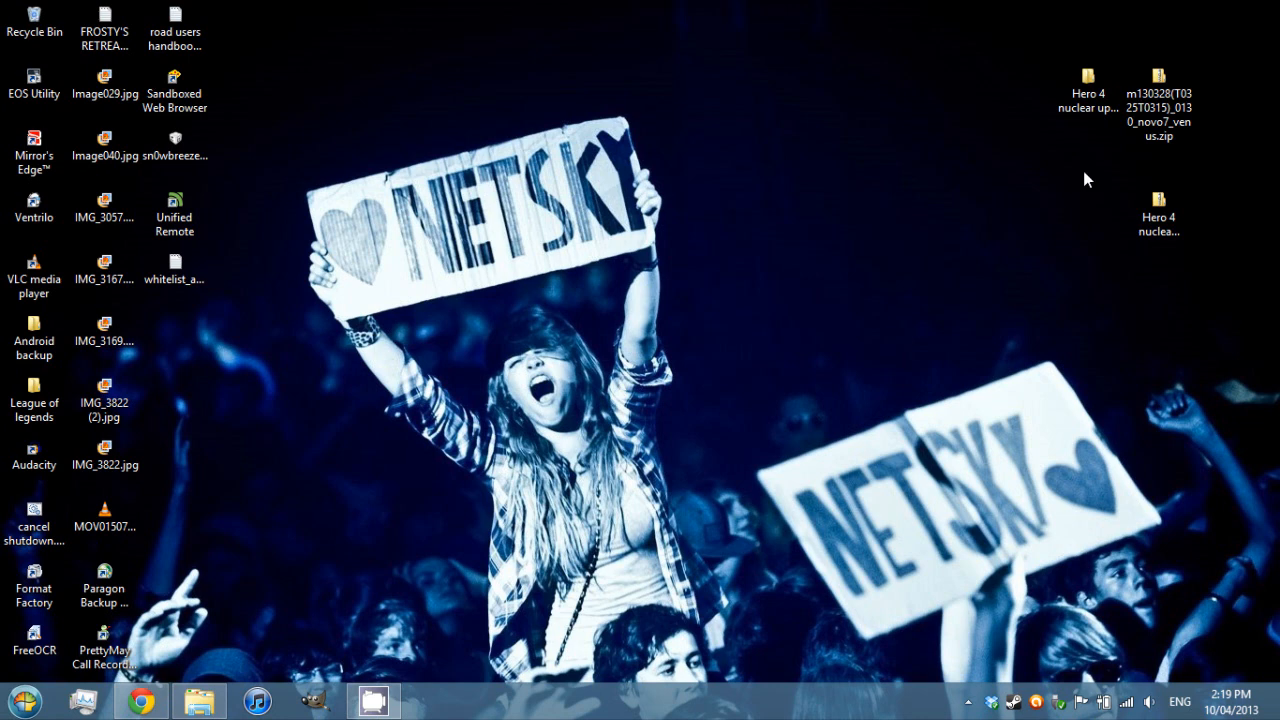
{"action": "double_click", "coordinate": [1162, 78]}
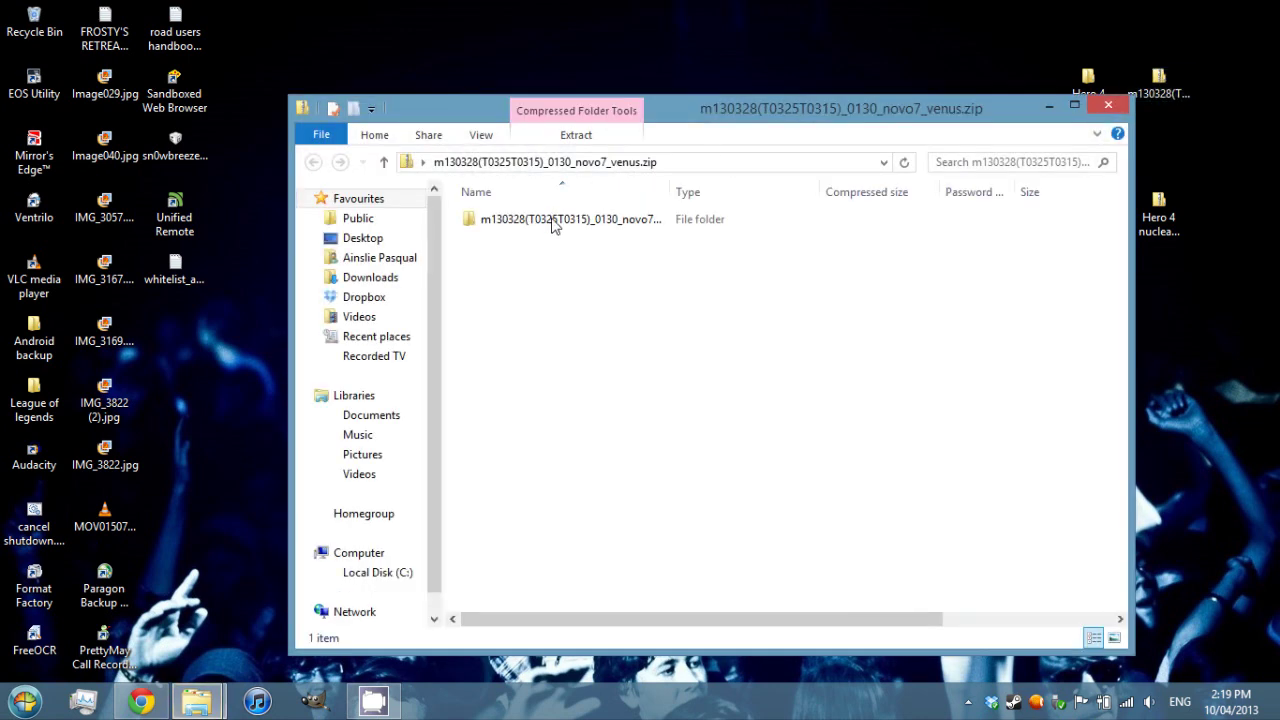
{"action": "left_click", "coordinate": [557, 222]}
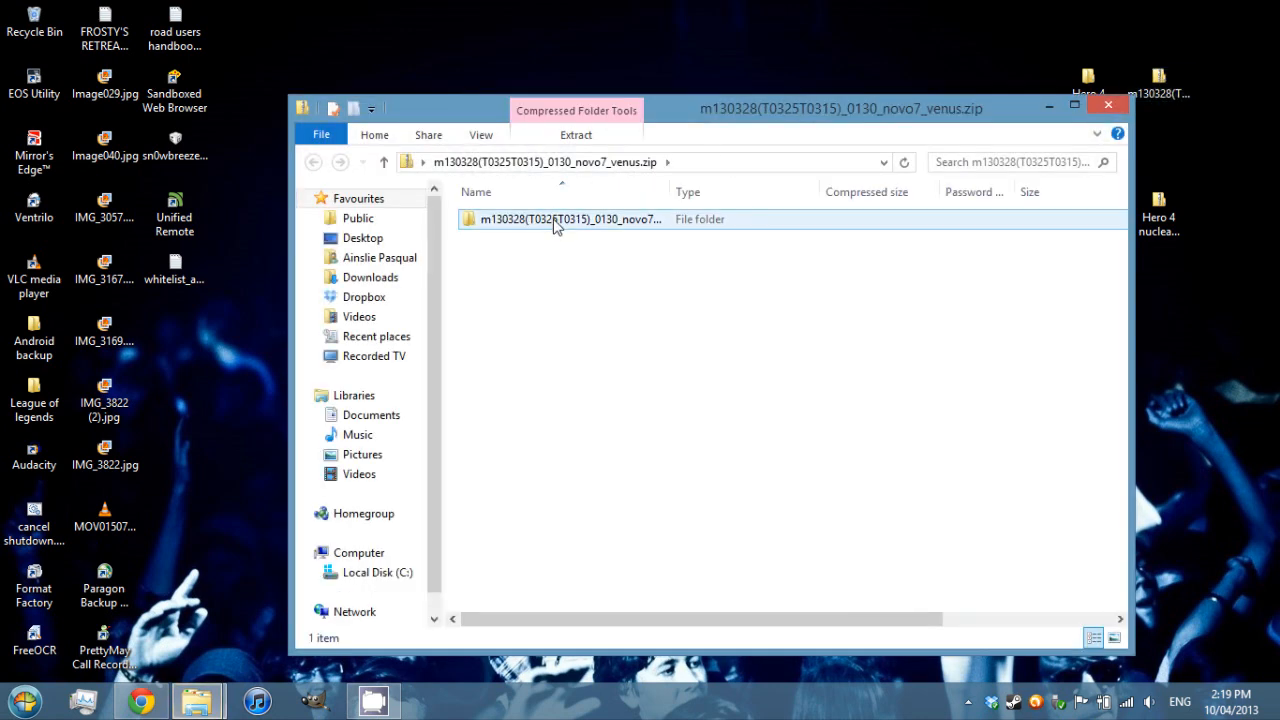
{"action": "double_click", "coordinate": [557, 226]}
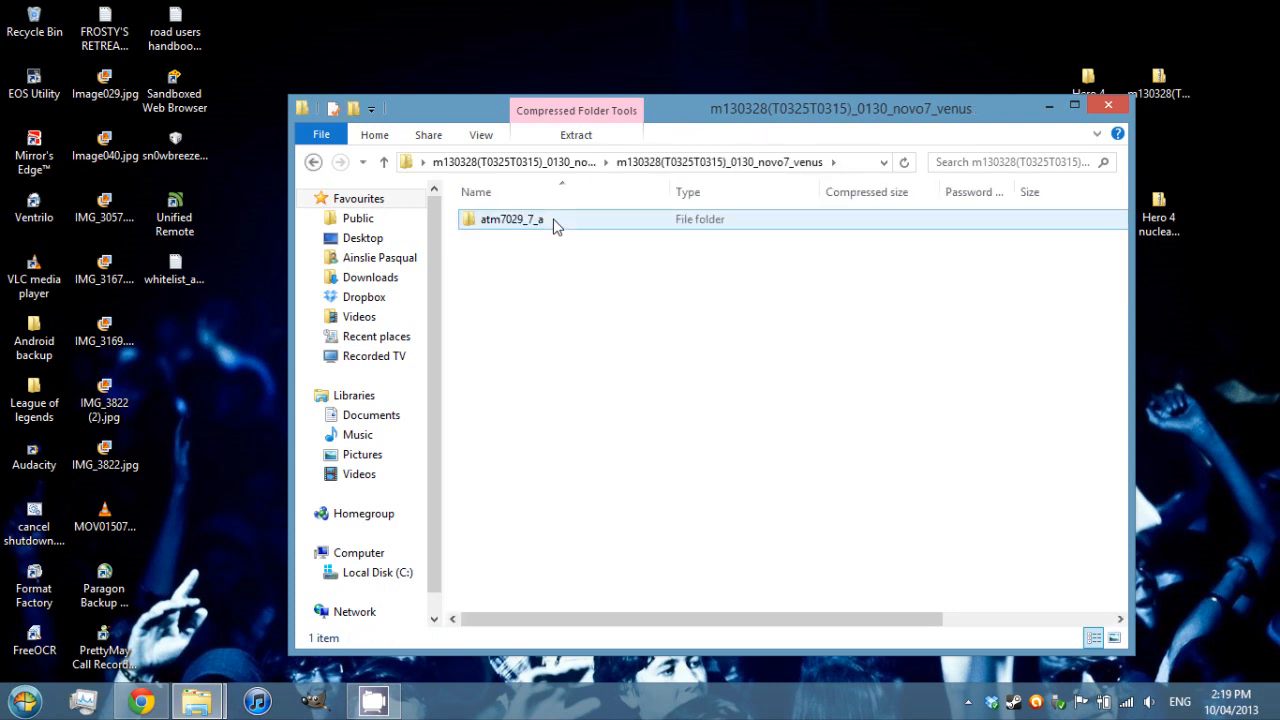
{"action": "double_click", "coordinate": [557, 222]}
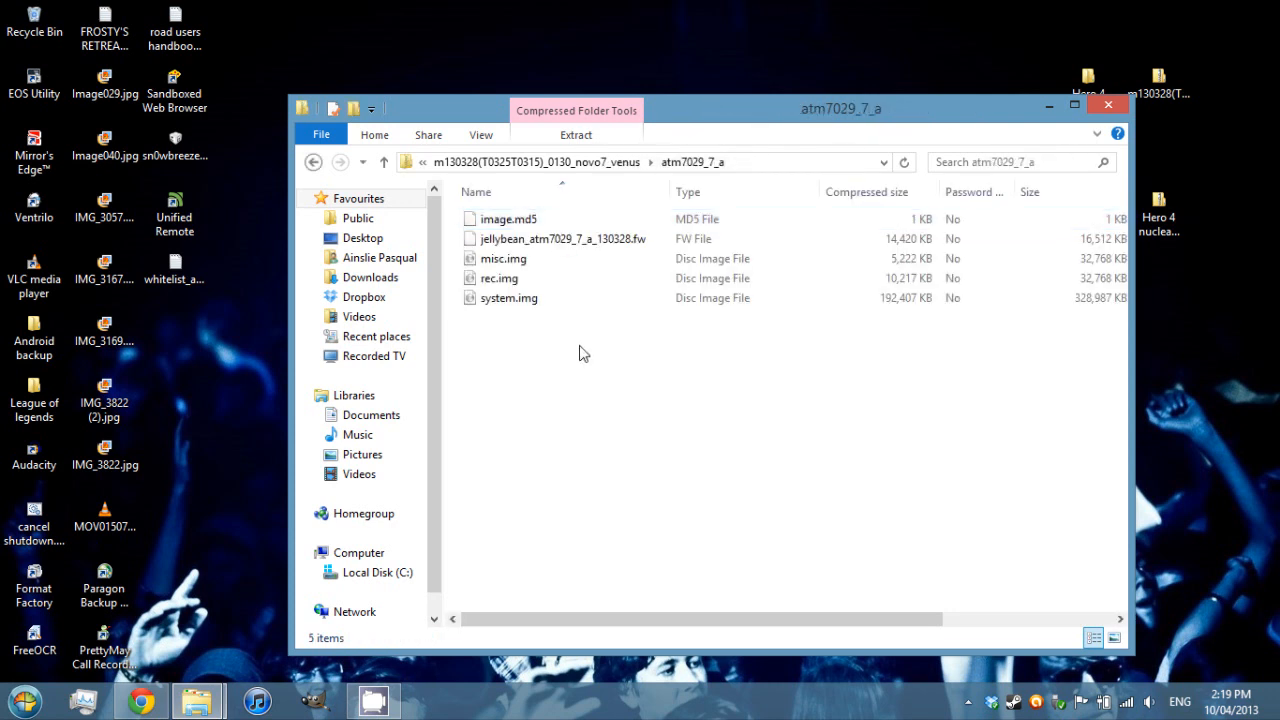
{"action": "key", "text": "BackSpace"}
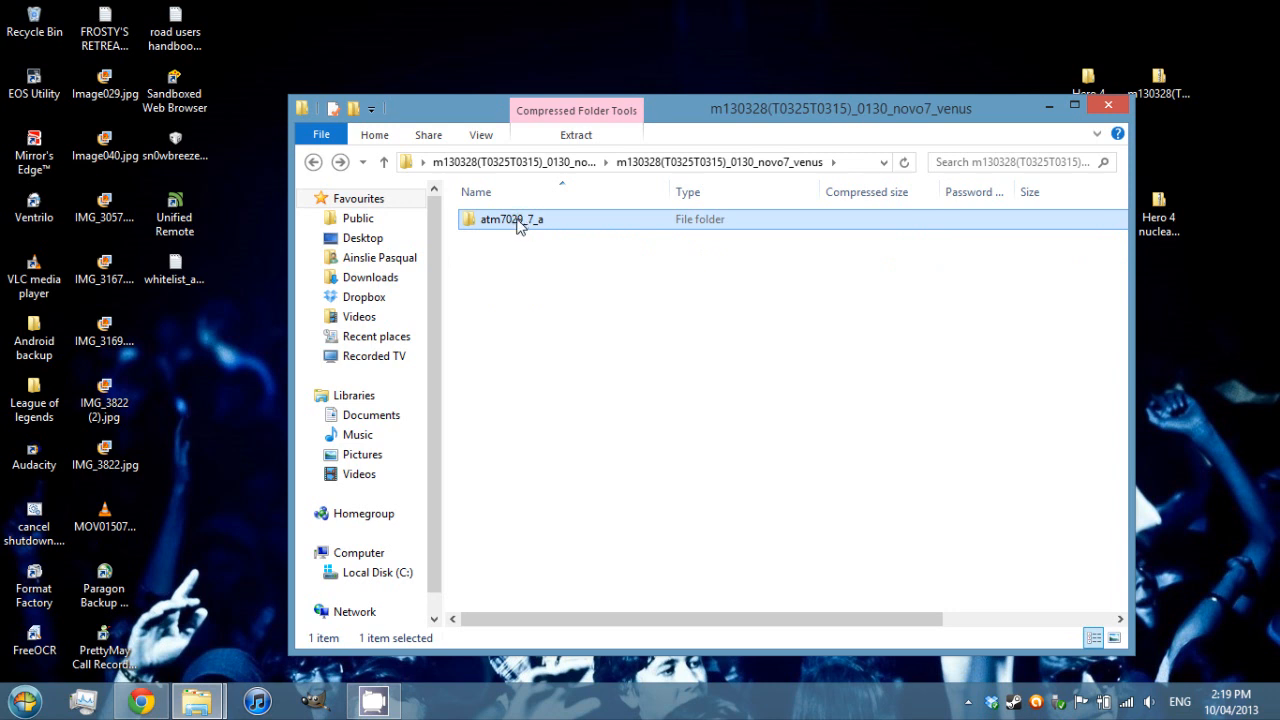
{"action": "left_click_drag", "start_coordinate": [520, 226], "coordinate": [1168, 307]}
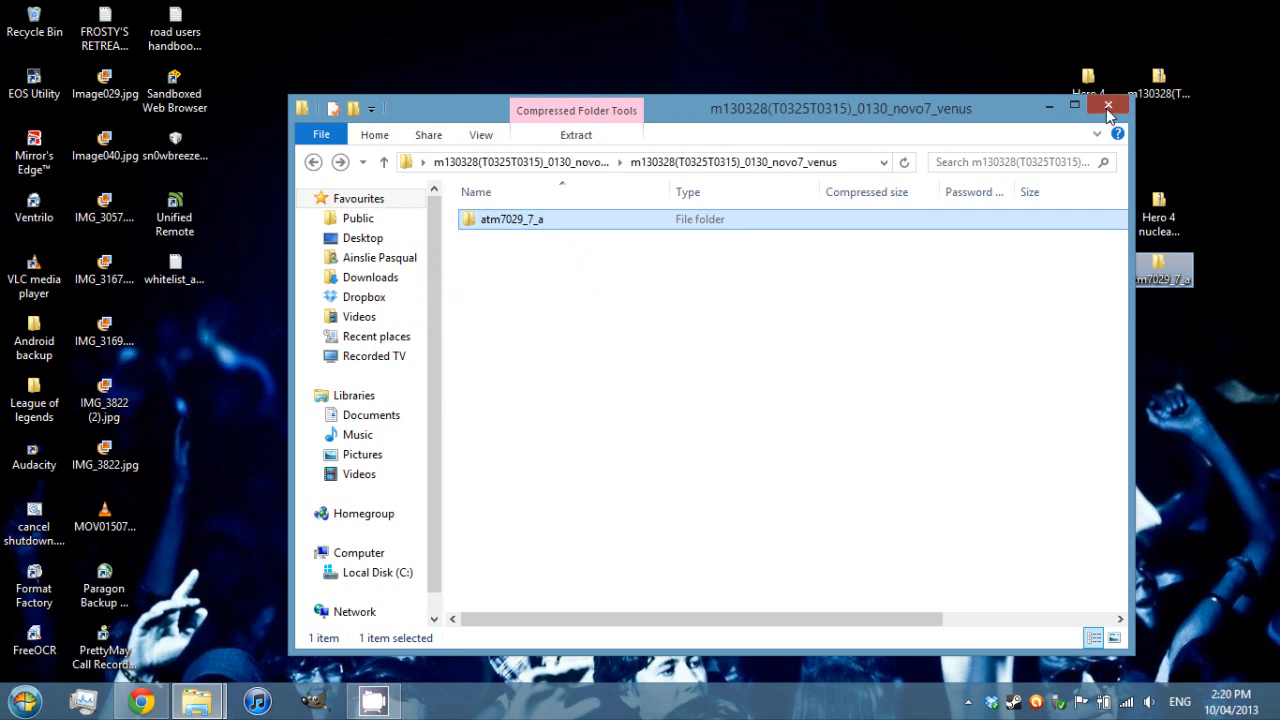
Step: Inspect the atm7029_7_a folder on the desktop, close all folder windows and bring up Start
{"action": "left_click", "coordinate": [1108, 108]}
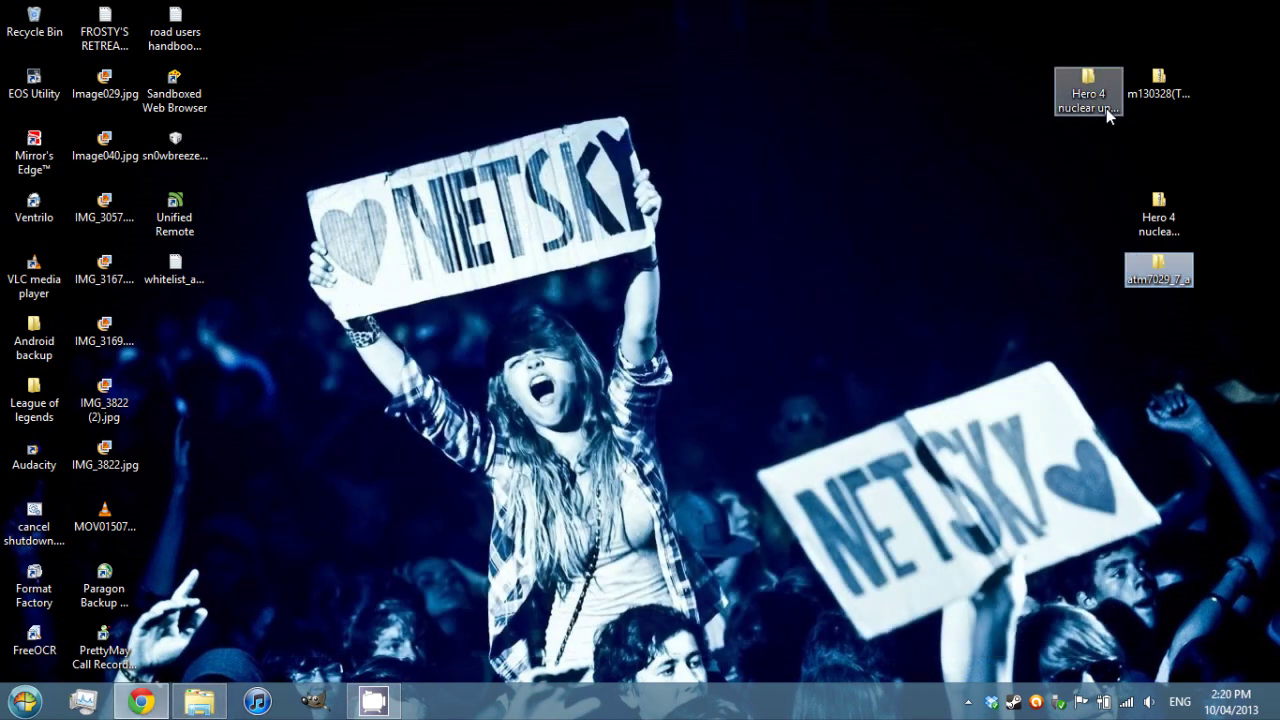
{"action": "double_click", "coordinate": [1158, 270]}
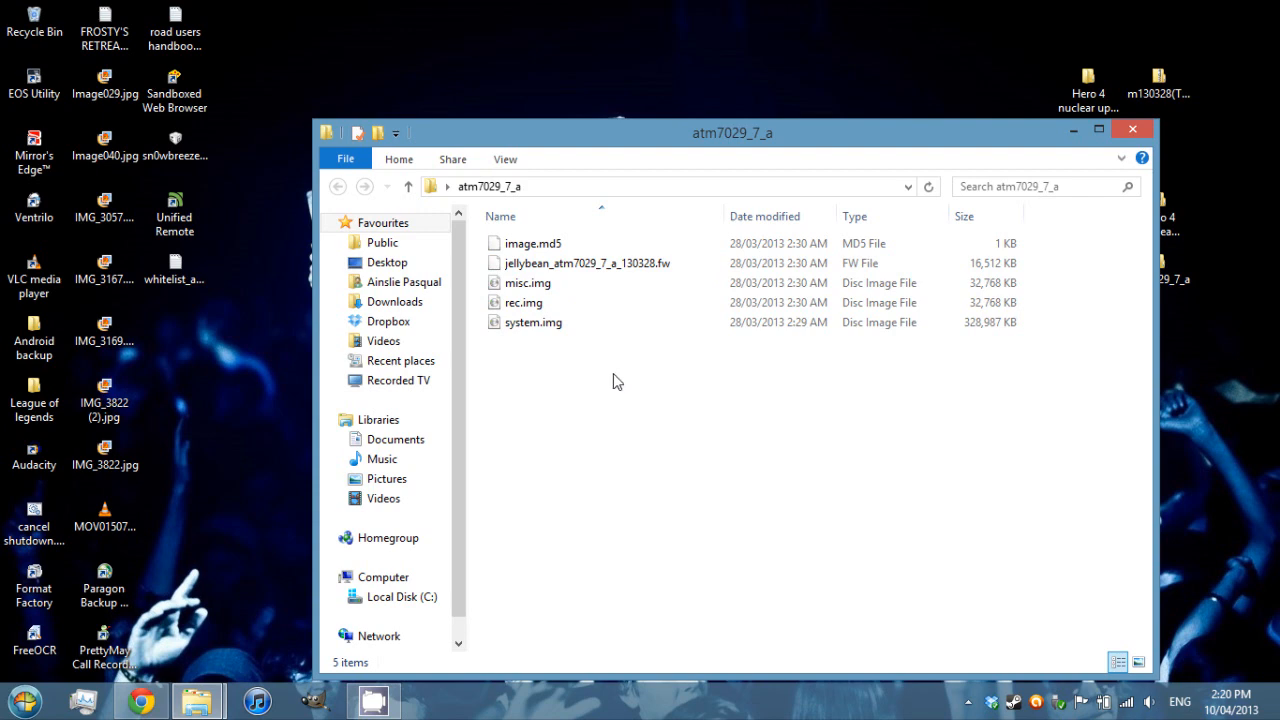
{"action": "left_click", "coordinate": [1132, 130]}
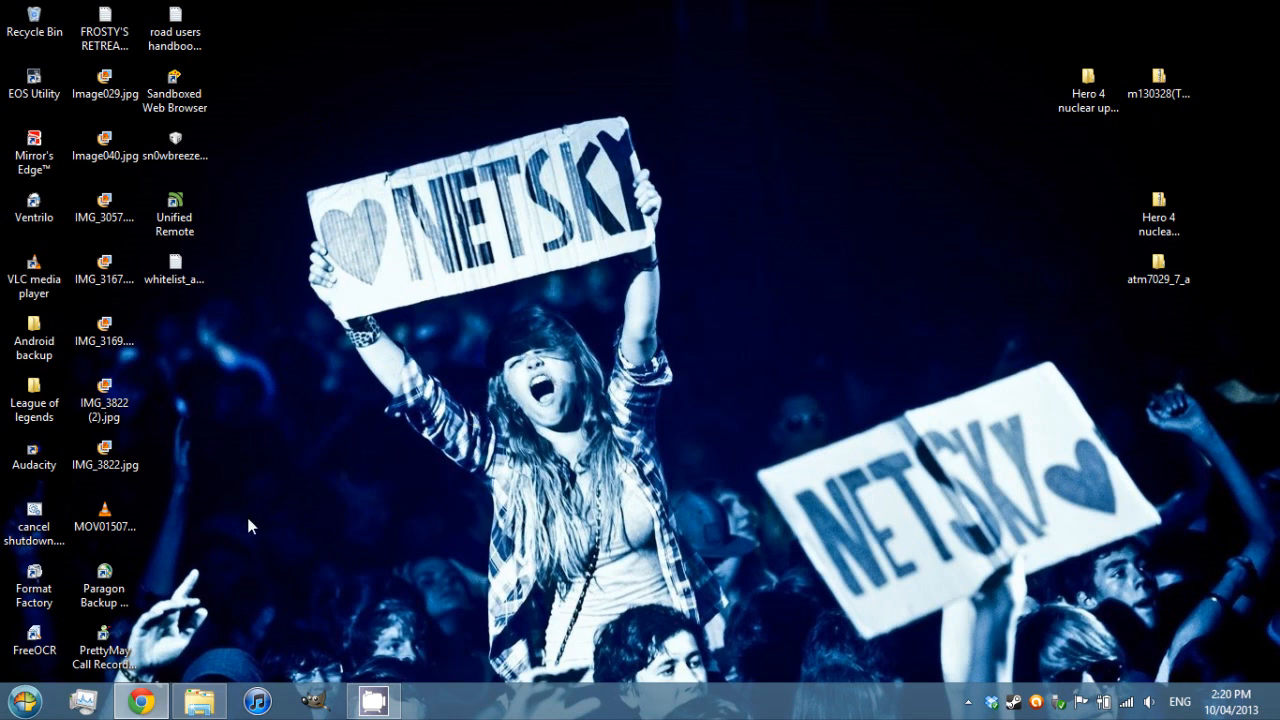
{"action": "left_click", "coordinate": [22, 702]}
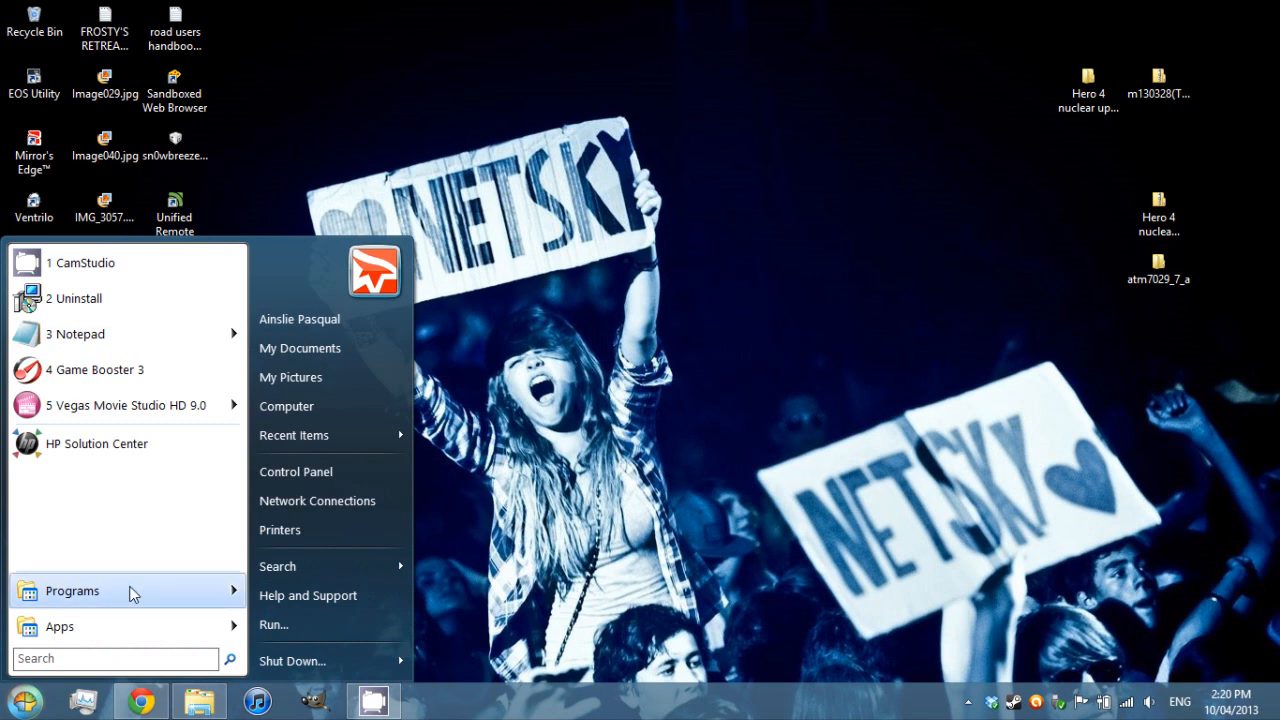
Step: Launch Tablet Product Tool (Developer Edition) 1.02 from the Programs list
{"action": "left_click", "coordinate": [133, 593]}
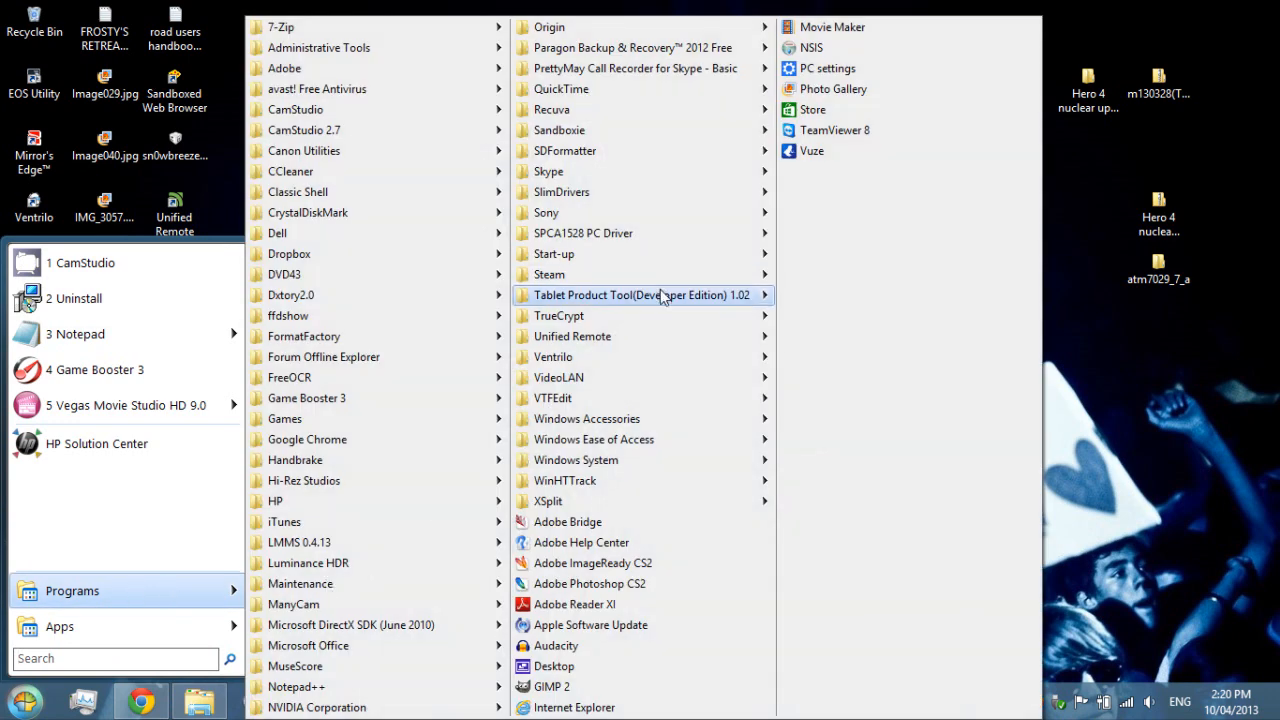
{"action": "mouse_move", "coordinate": [641, 295]}
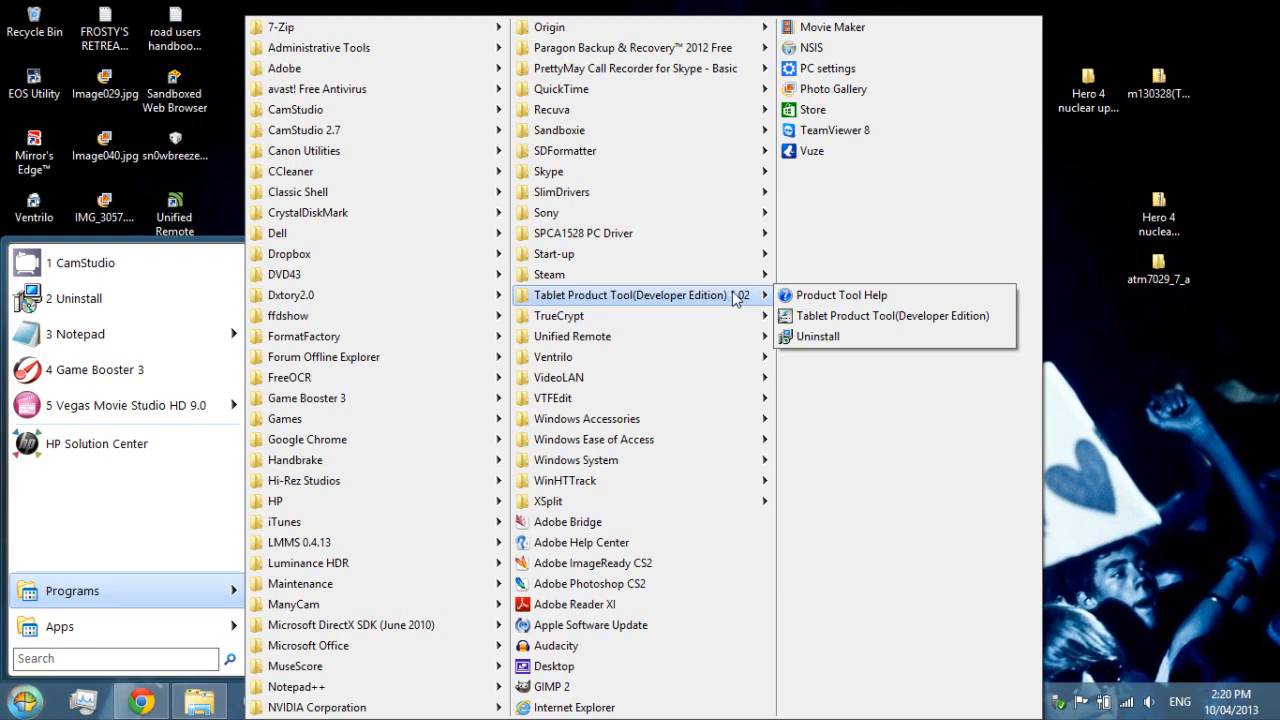
{"action": "left_click", "coordinate": [828, 316]}
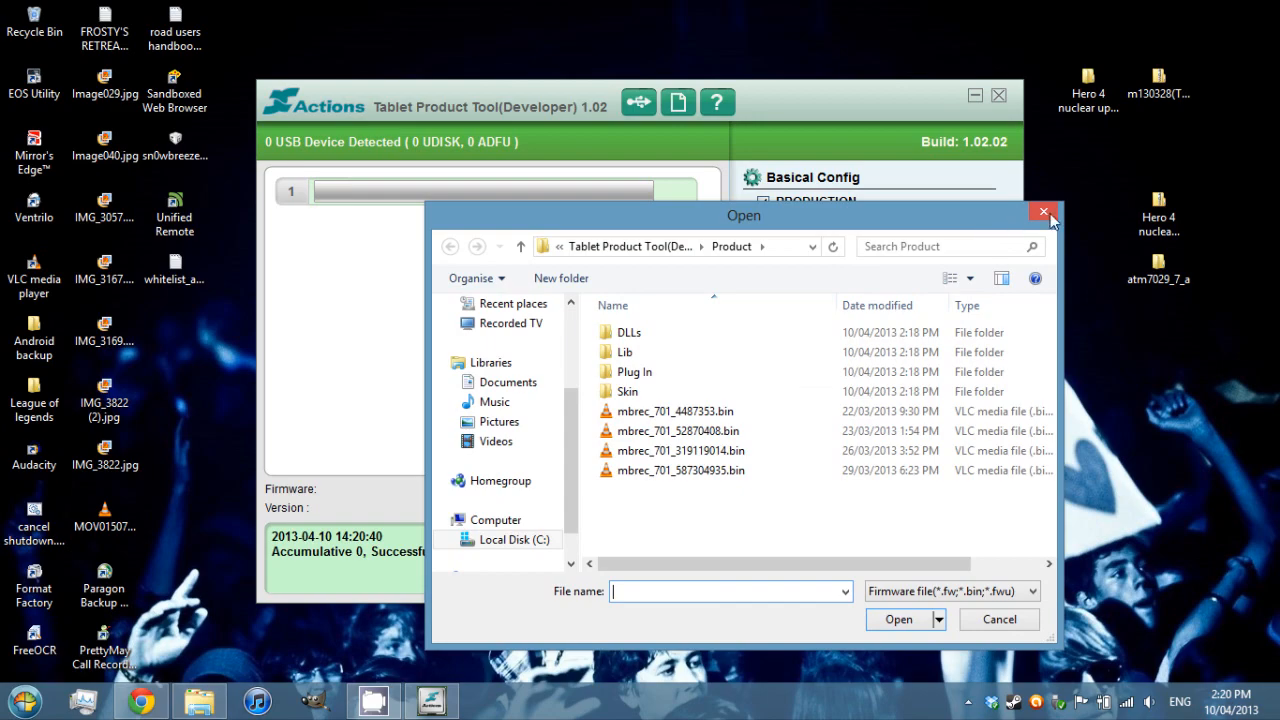
Step: Load jellybean_atm7029_7_a_130328.fw from Desktop > atm7029_7_a, confirming Replace Firmware
{"action": "mouse_move", "coordinate": [795, 222]}
{"action": "left_mouse_down"}
{"action": "mouse_move", "coordinate": [963, 190]}
{"action": "mouse_move", "coordinate": [488, 105]}
{"action": "left_mouse_up"}
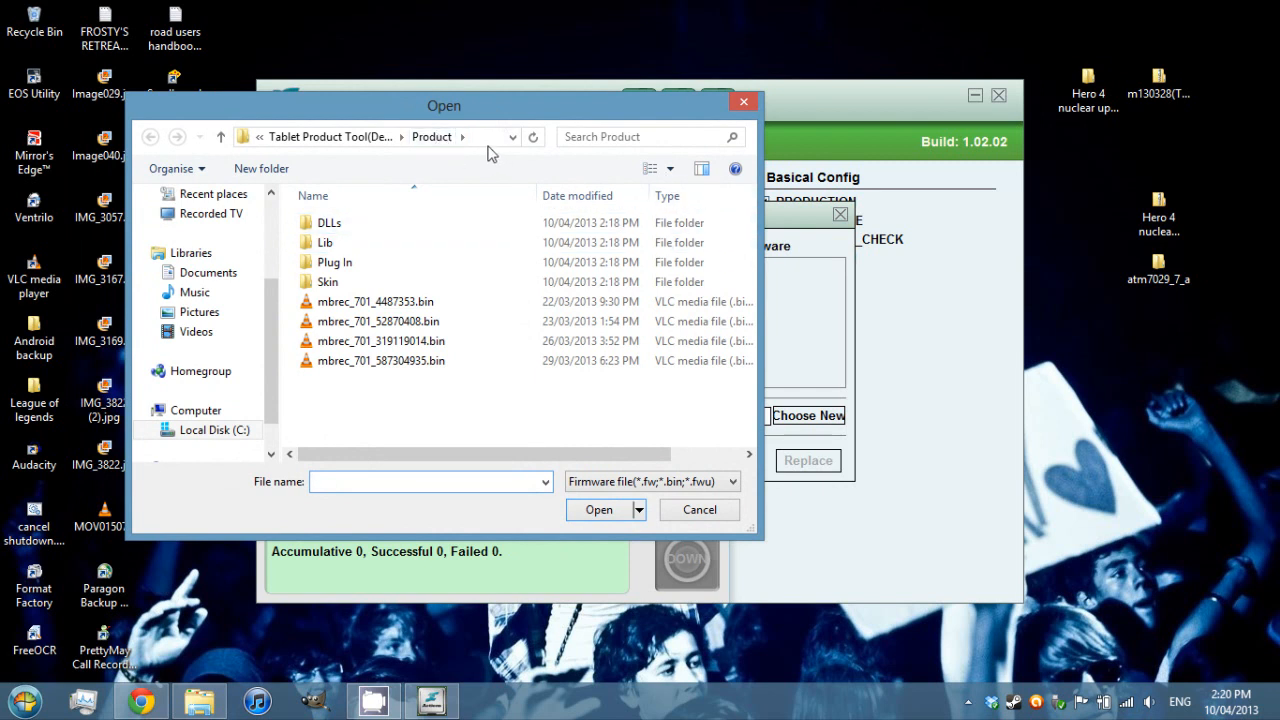
{"action": "scroll", "coordinate": [268, 300], "scroll_direction": "up", "scroll_amount": 5}
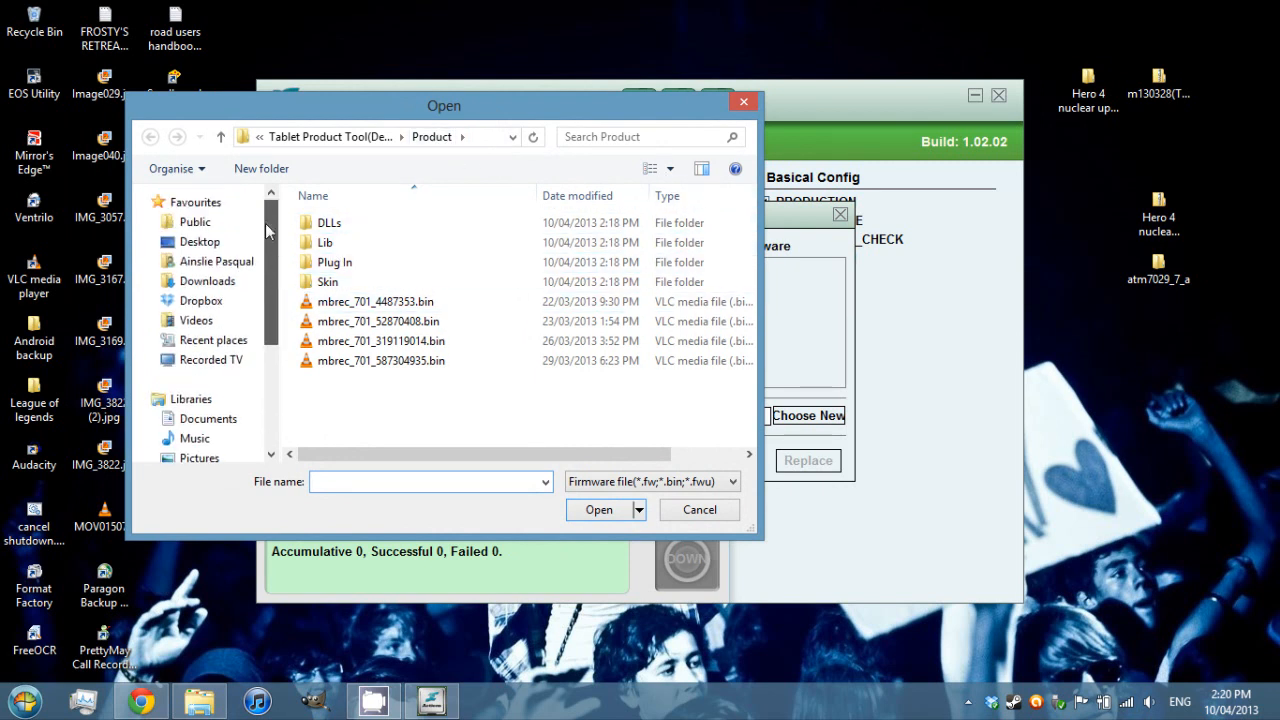
{"action": "left_click", "coordinate": [200, 241]}
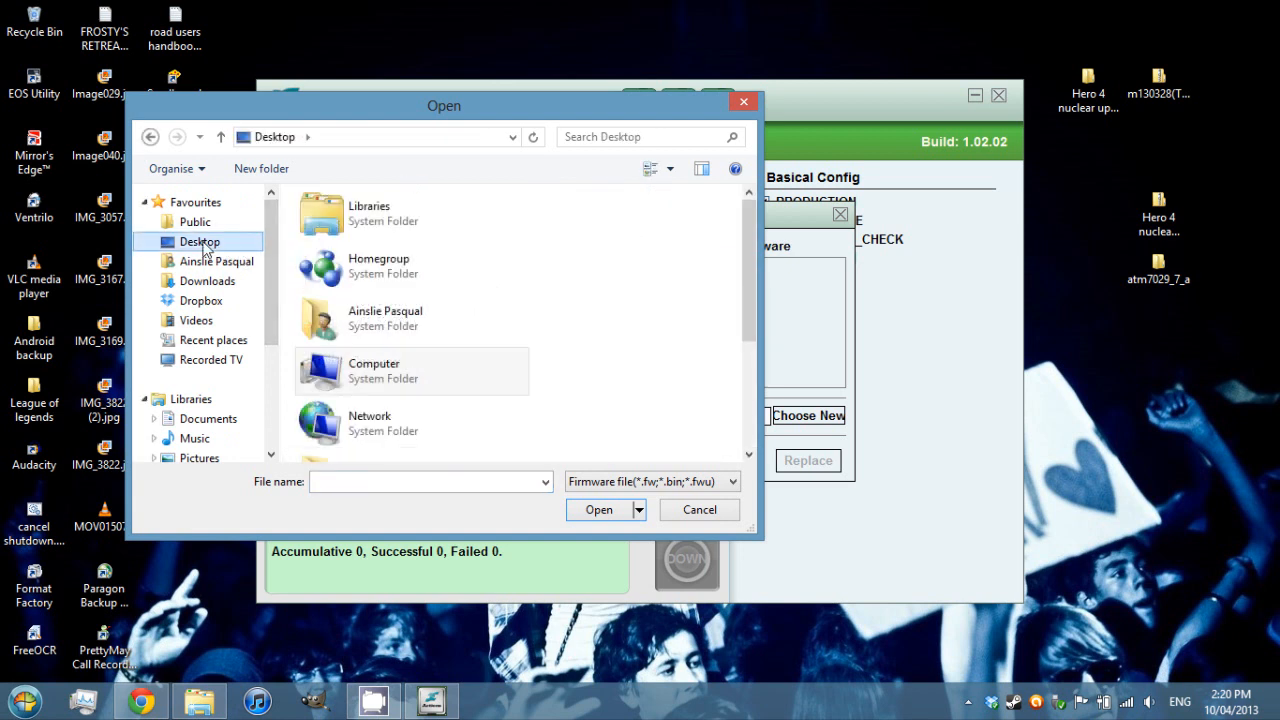
{"action": "left_click_drag", "start_coordinate": [750, 260], "coordinate": [750, 355]}
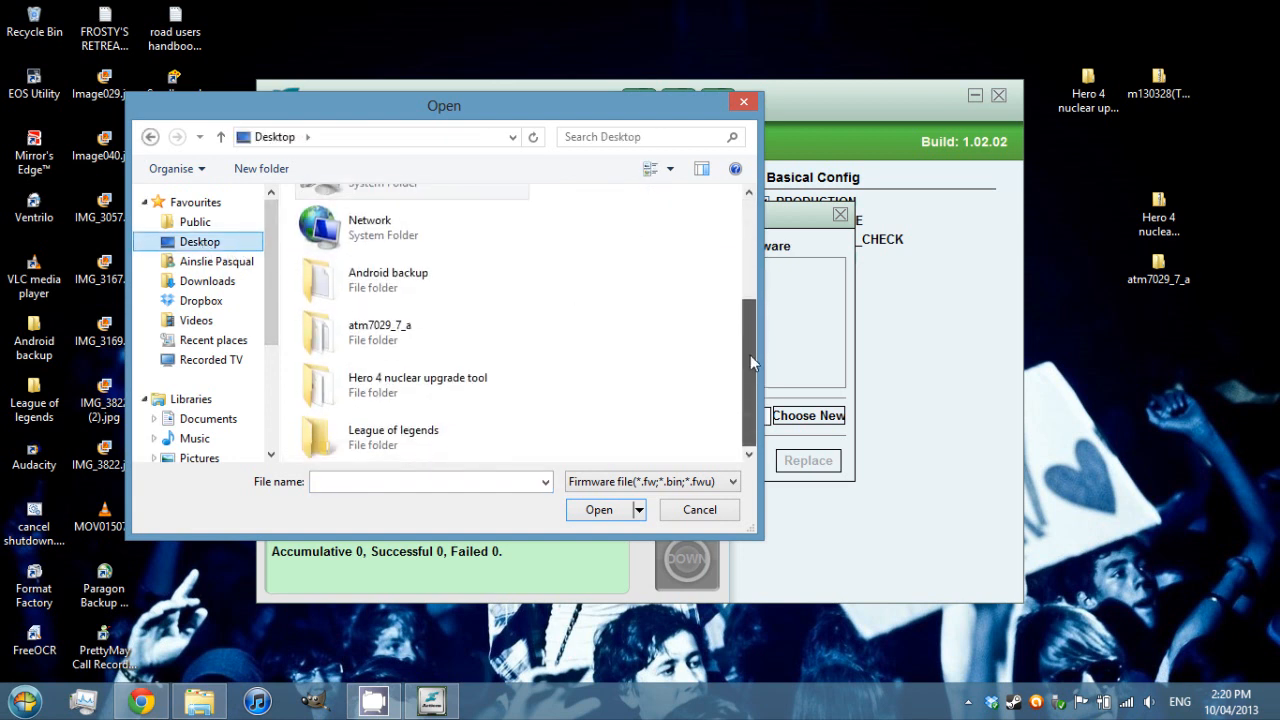
{"action": "double_click", "coordinate": [380, 332]}
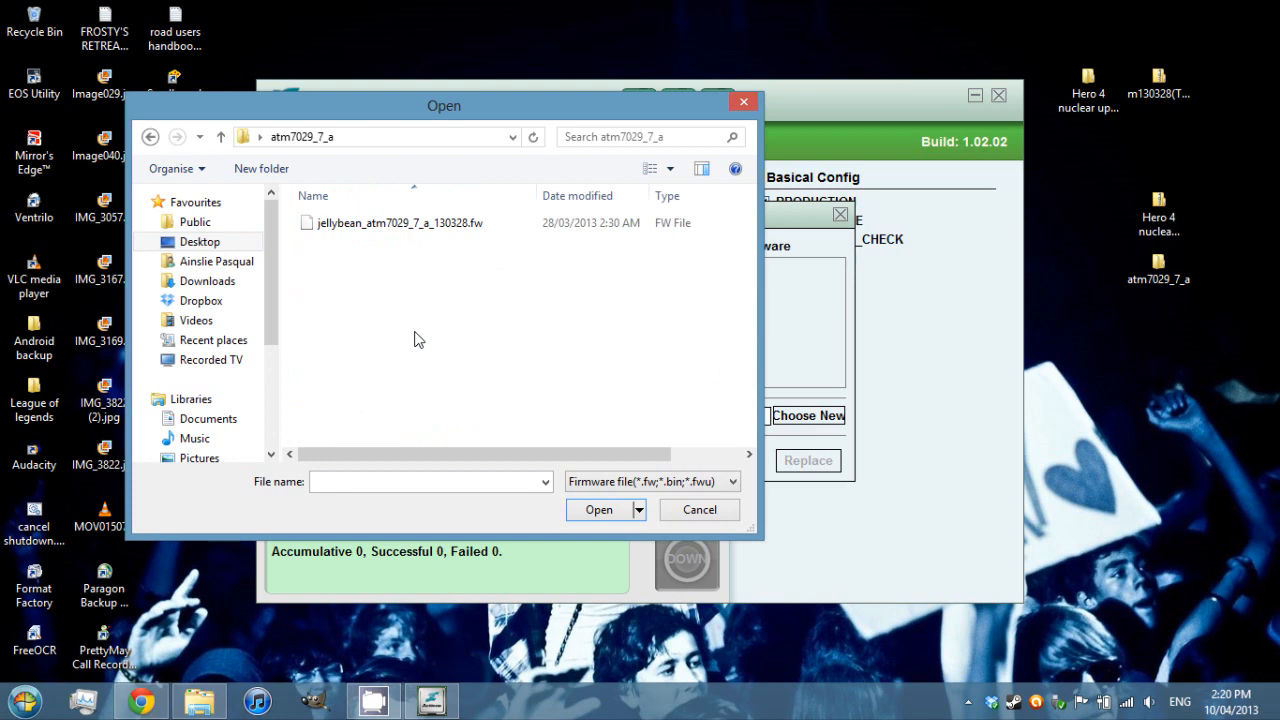
{"action": "left_click", "coordinate": [503, 226]}
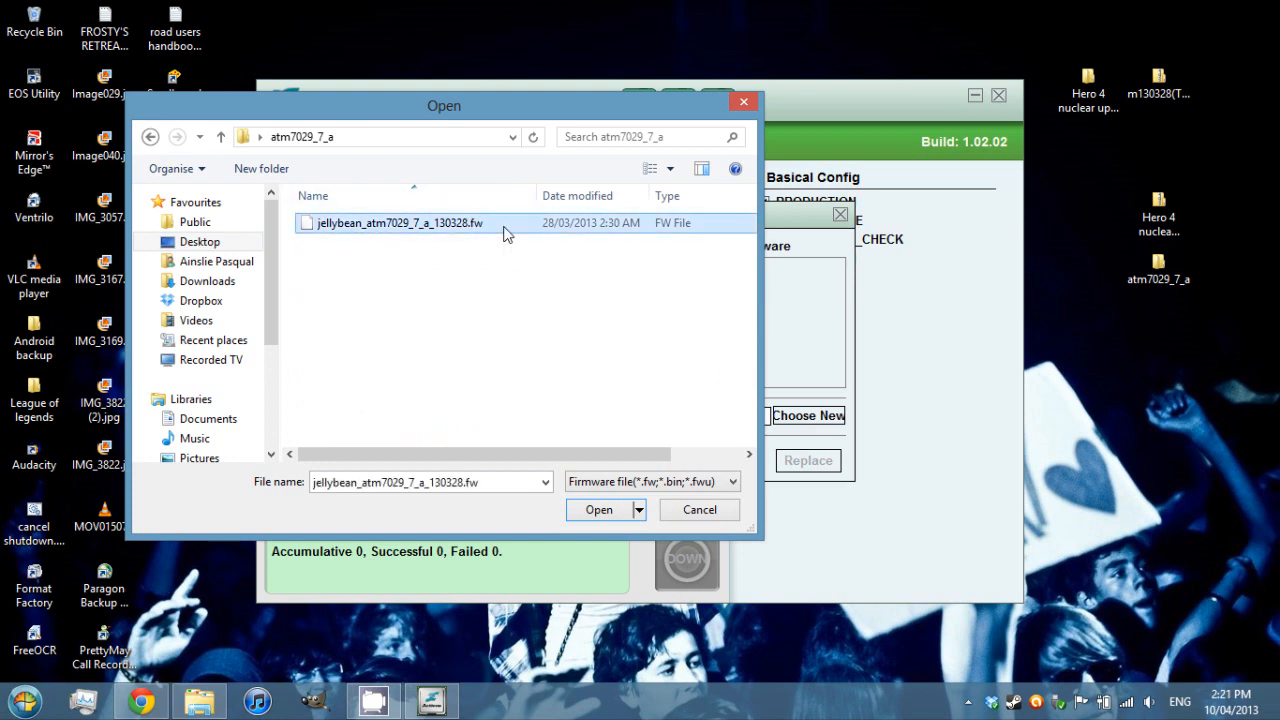
{"action": "left_click", "coordinate": [599, 509]}
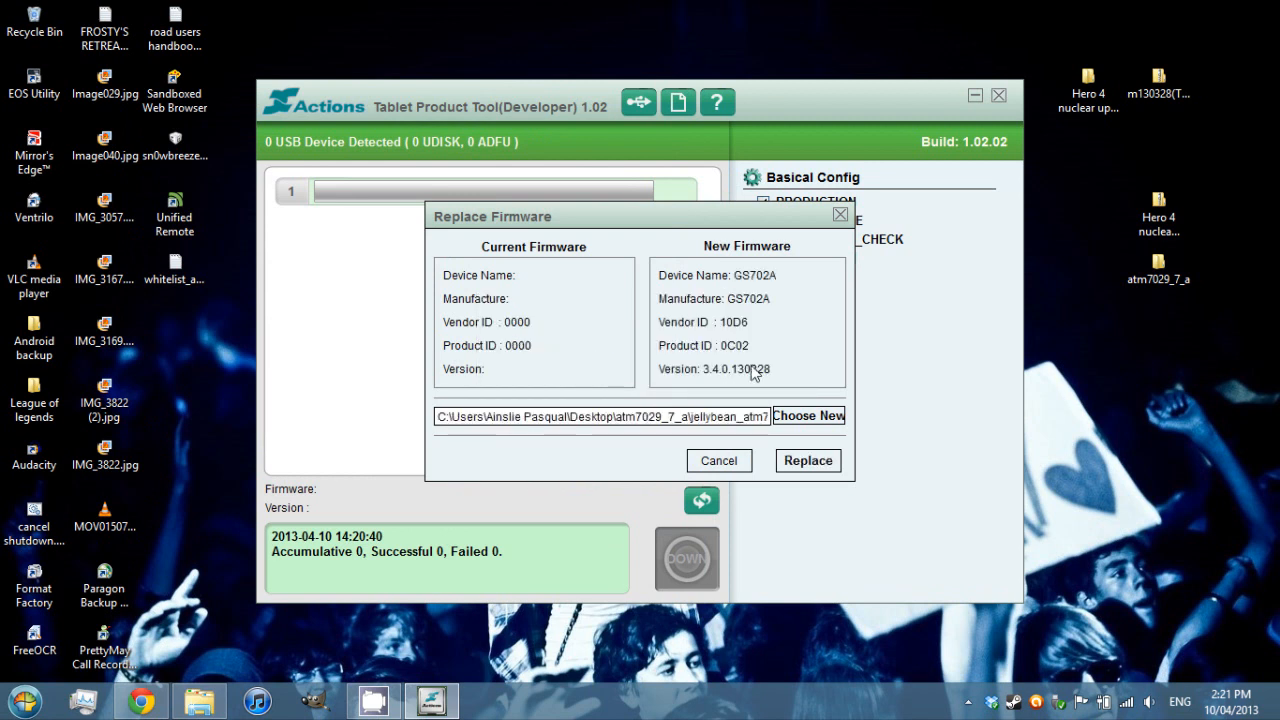
{"action": "left_click", "coordinate": [808, 460]}
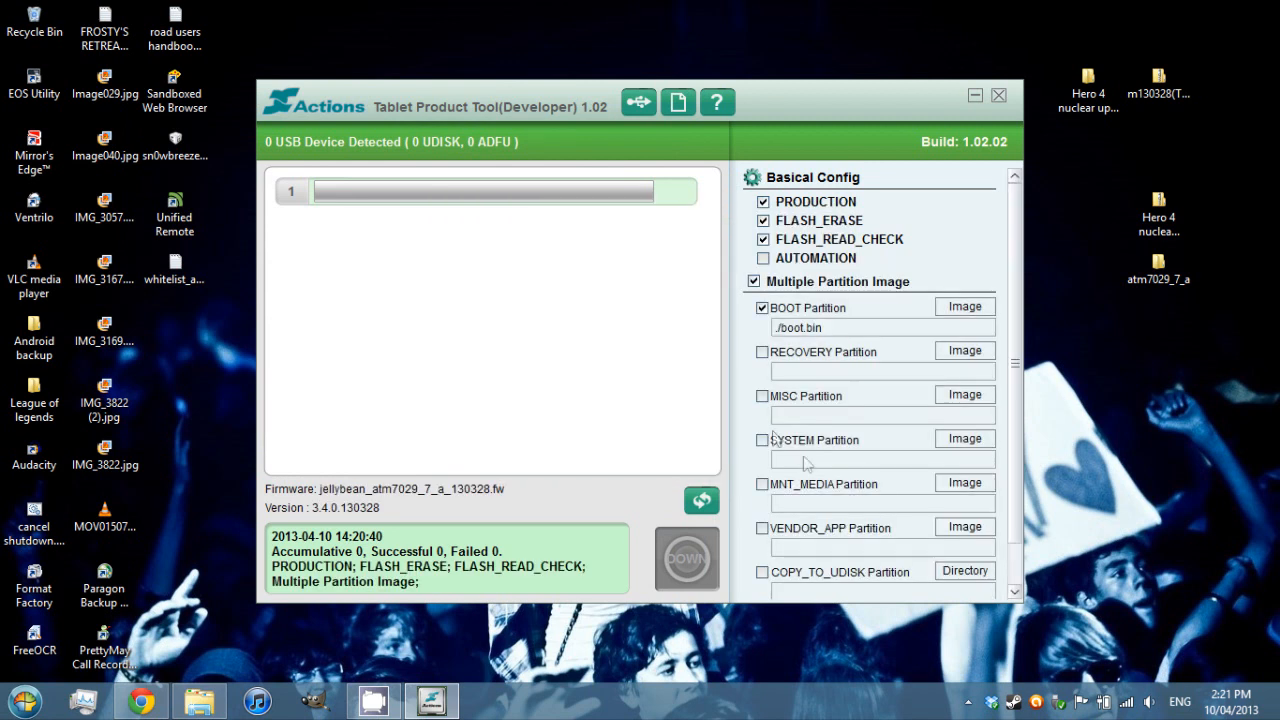
{"action": "mouse_move", "coordinate": [1020, 240]}
{"action": "left_mouse_down"}
{"action": "mouse_move", "coordinate": [1020, 300]}
{"action": "mouse_move", "coordinate": [1022, 200]}
{"action": "left_mouse_up"}
{"action": "scroll", "coordinate": [1022, 250], "scroll_direction": "down", "scroll_amount": 1}
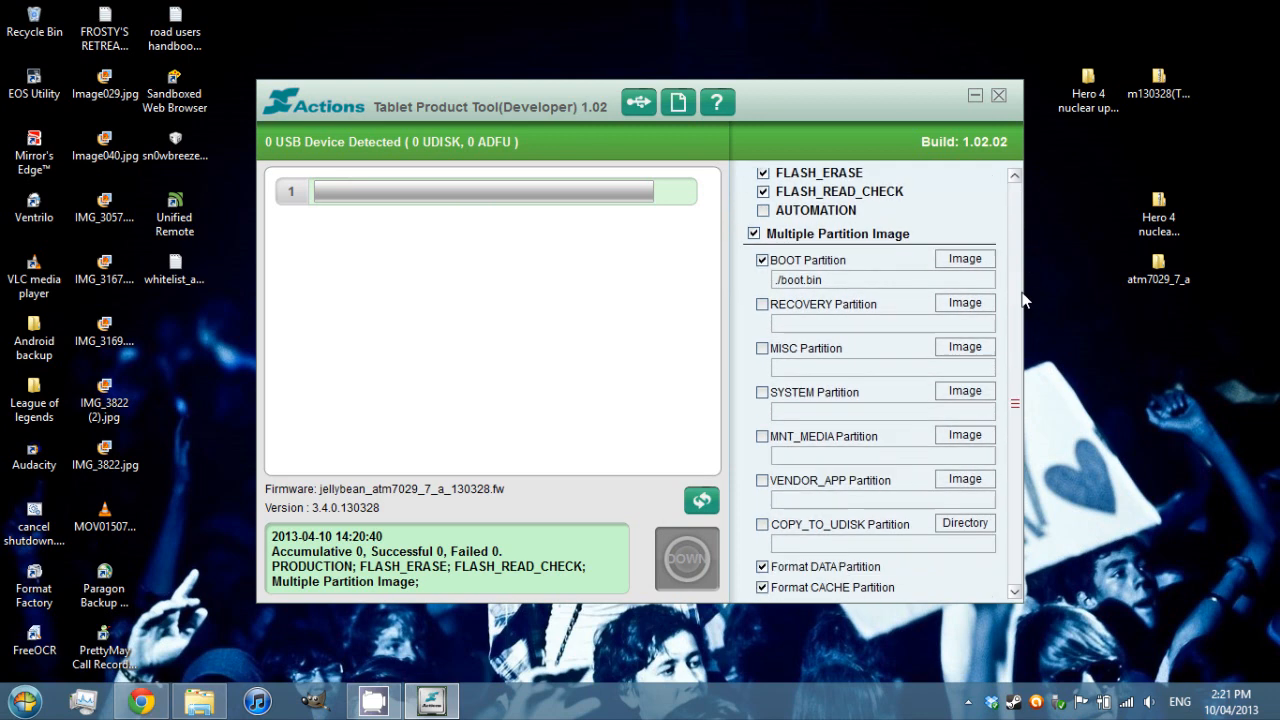
{"action": "scroll", "coordinate": [1020, 272], "scroll_direction": "up", "scroll_amount": 1}
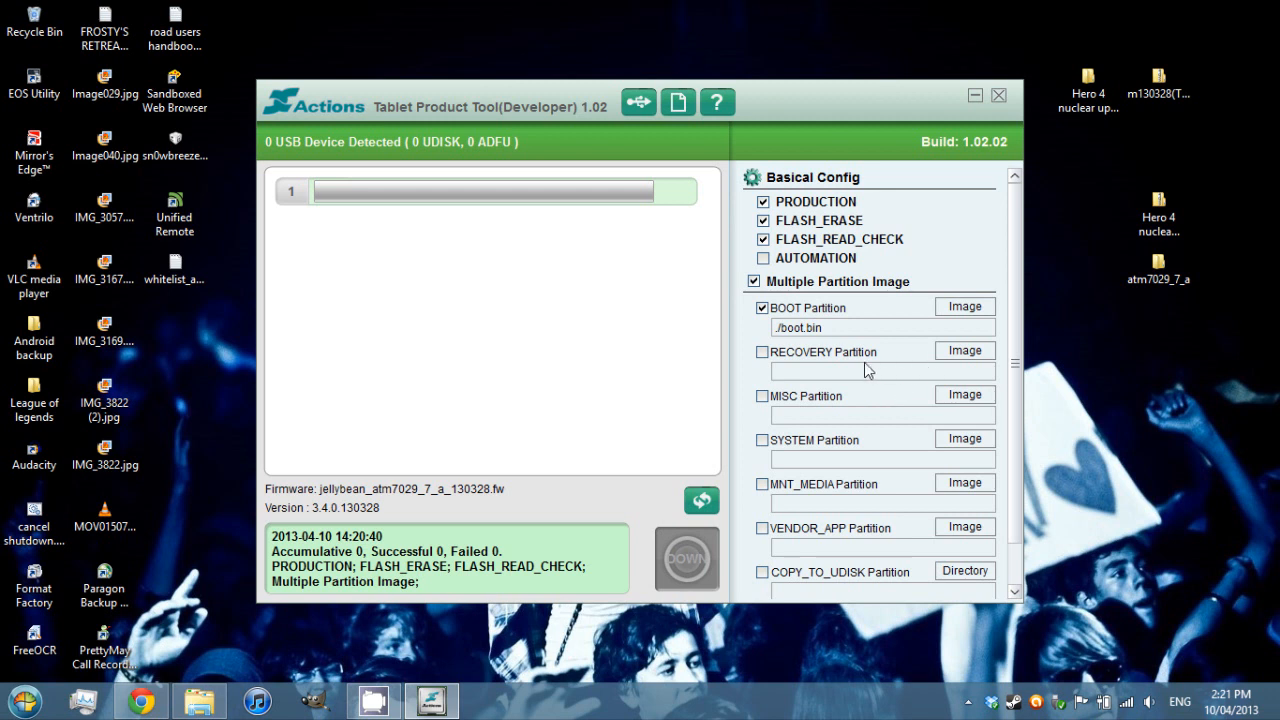
Step: Assign rec.img from the atm7029_7_a folder to the RECOVERY partition
{"action": "left_click", "coordinate": [964, 351]}
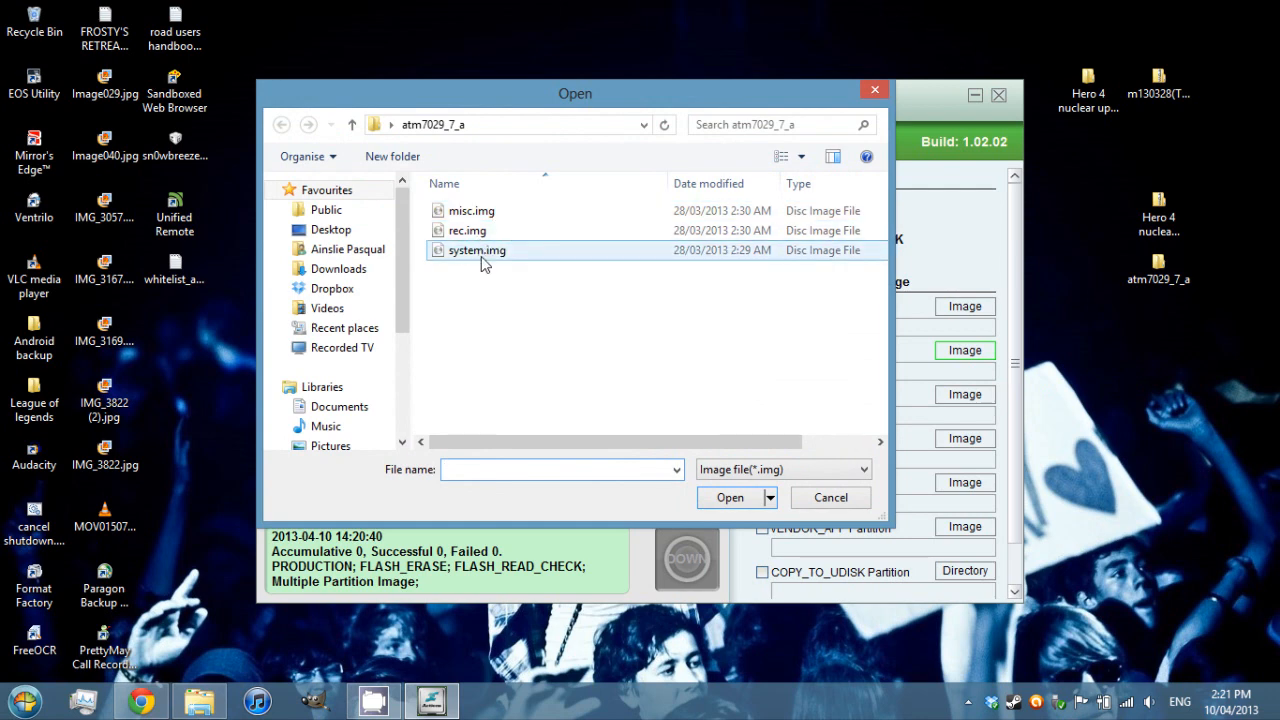
{"action": "left_click_drag", "start_coordinate": [681, 109], "coordinate": [536, 115]}
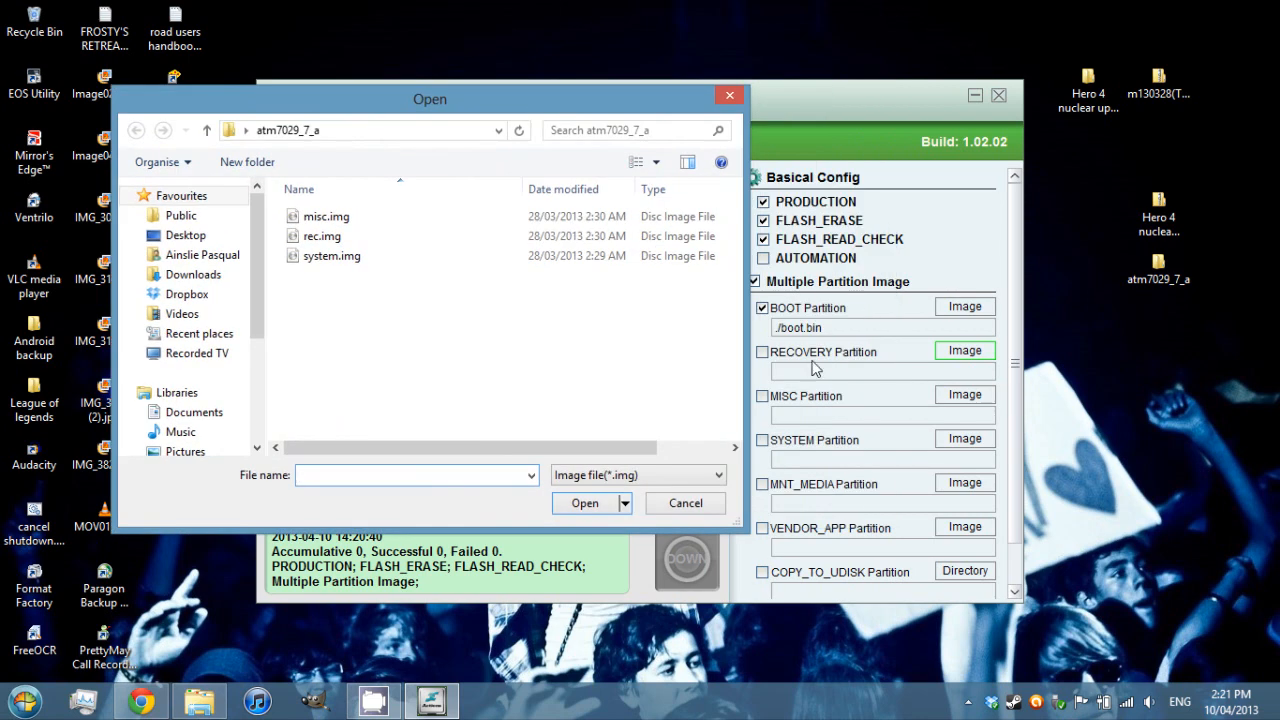
{"action": "left_click", "coordinate": [322, 236]}
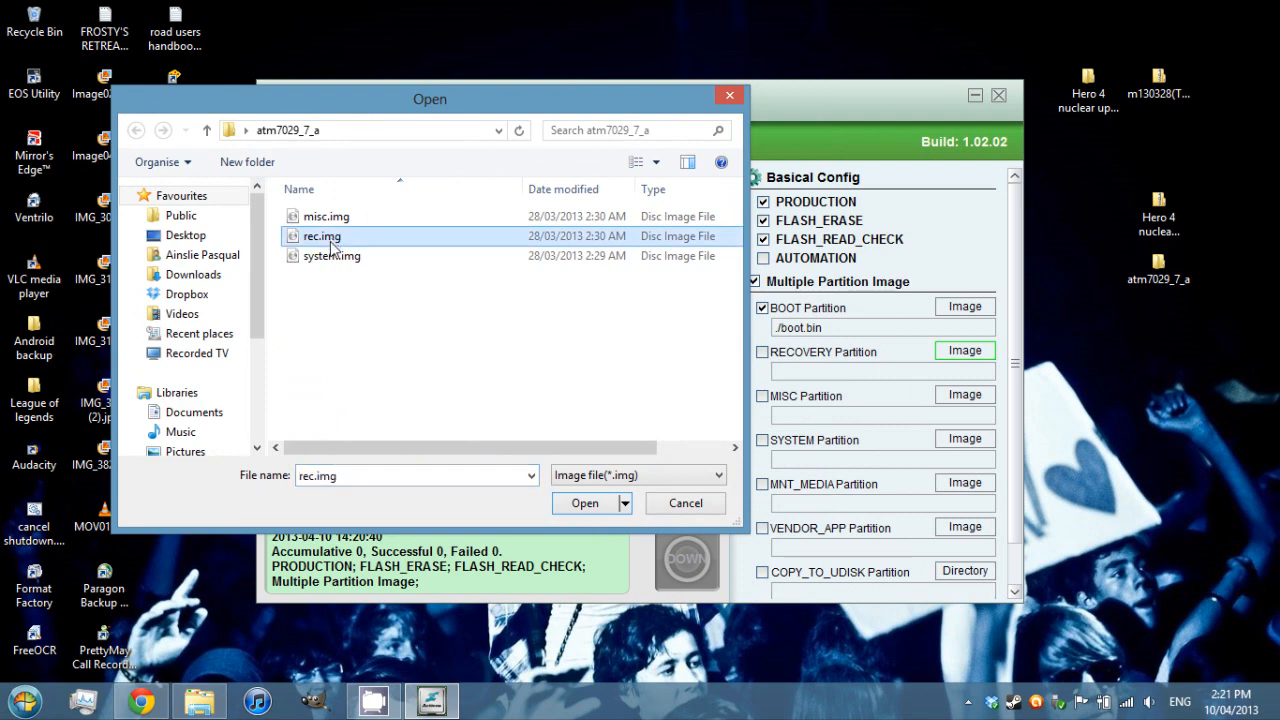
{"action": "left_click", "coordinate": [588, 503]}
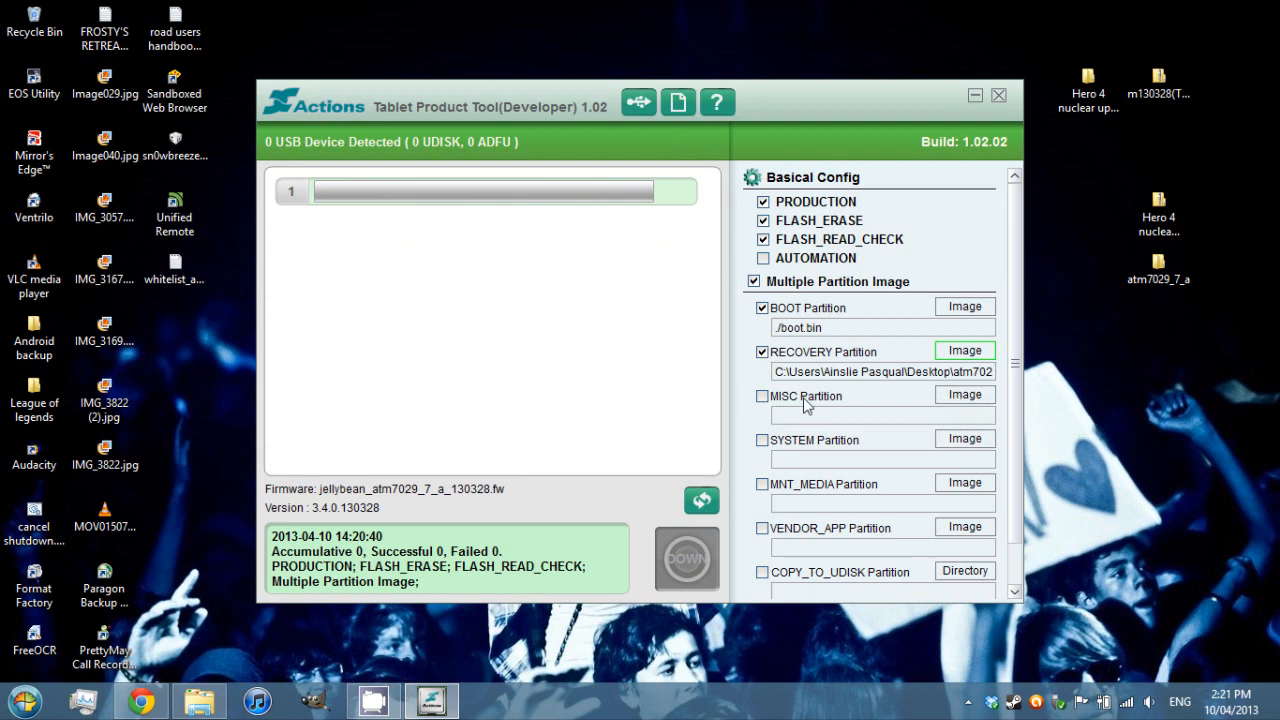
Step: Assign misc.img to the MISC partition and system.img to the SYSTEM partition
{"action": "left_click", "coordinate": [965, 395]}
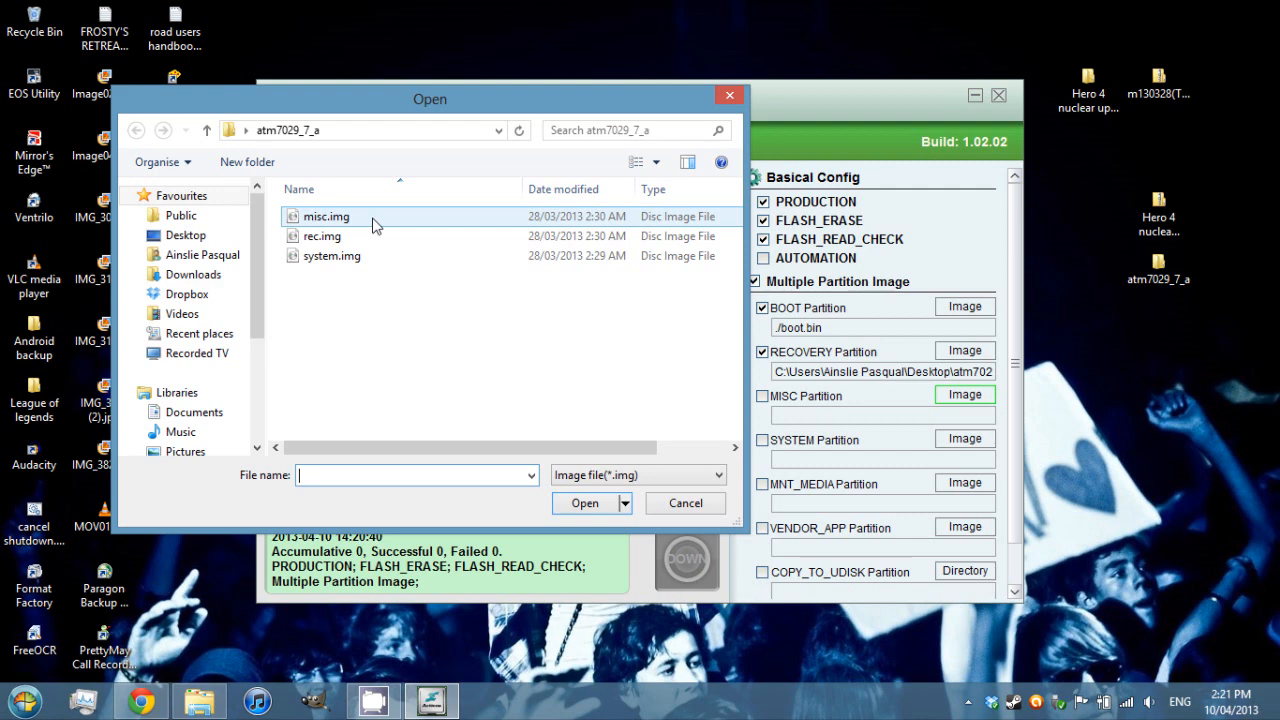
{"action": "double_click", "coordinate": [326, 216]}
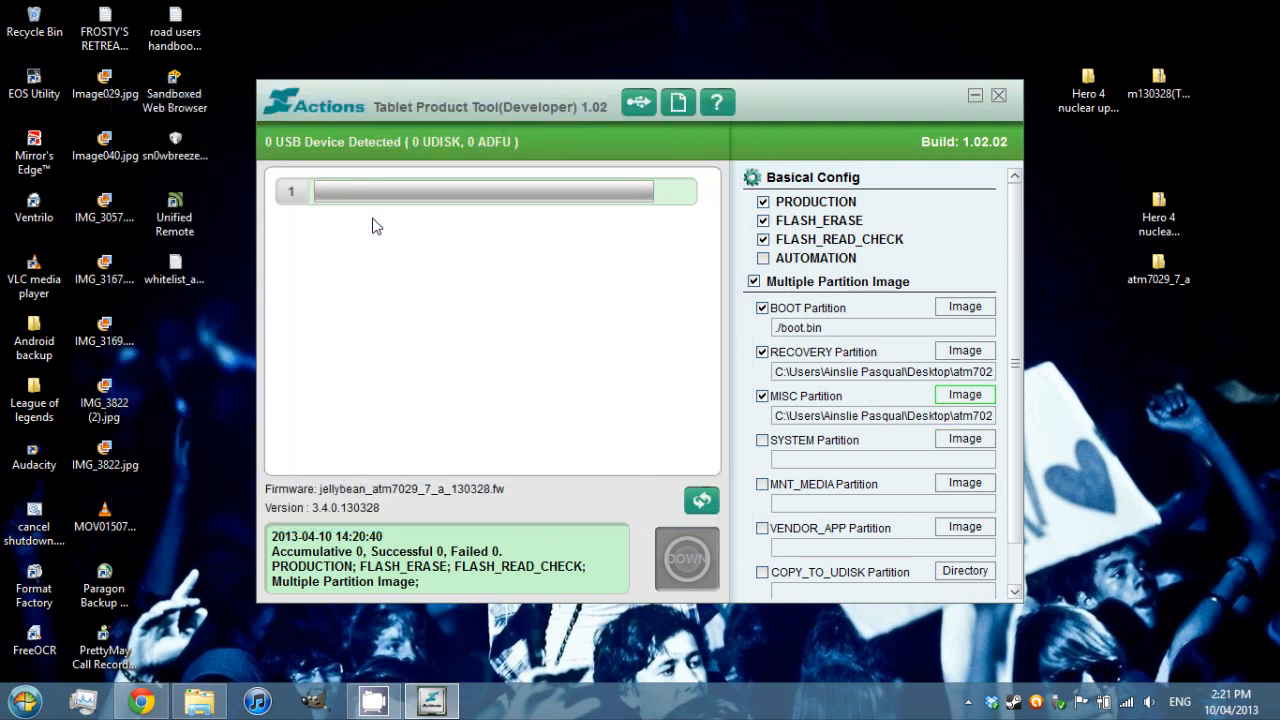
{"action": "left_click", "coordinate": [964, 439]}
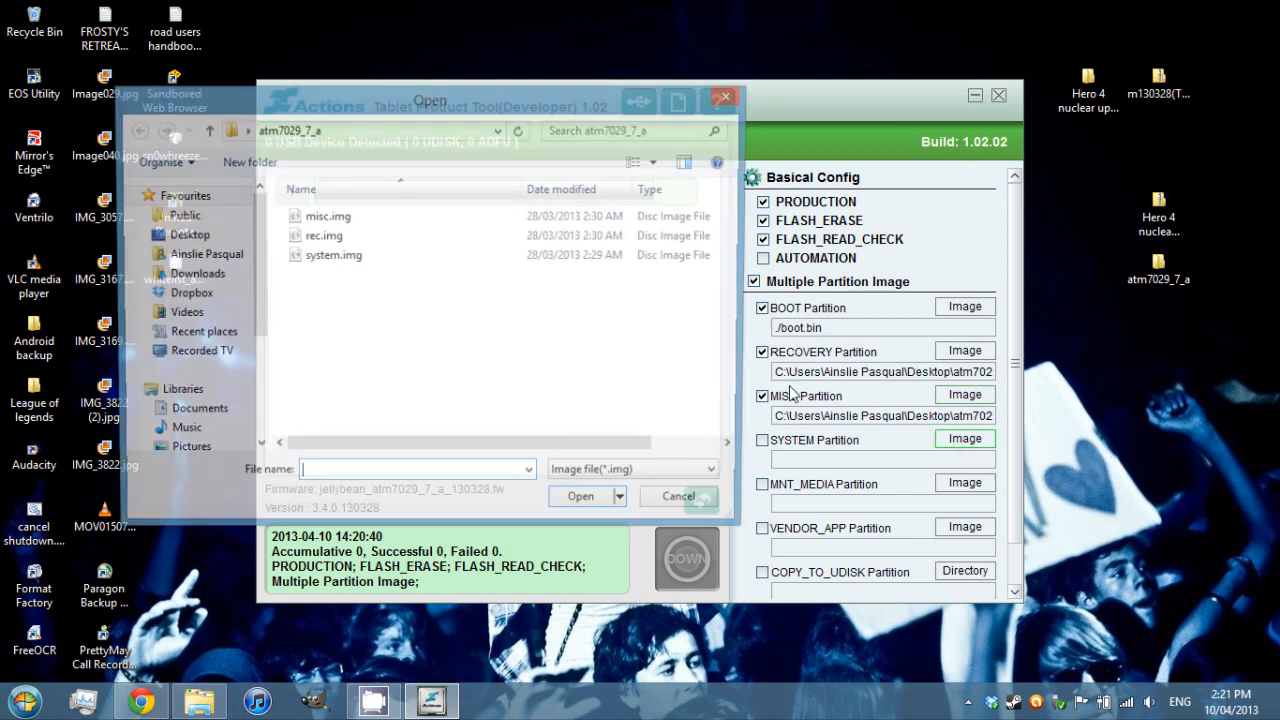
{"action": "double_click", "coordinate": [331, 256]}
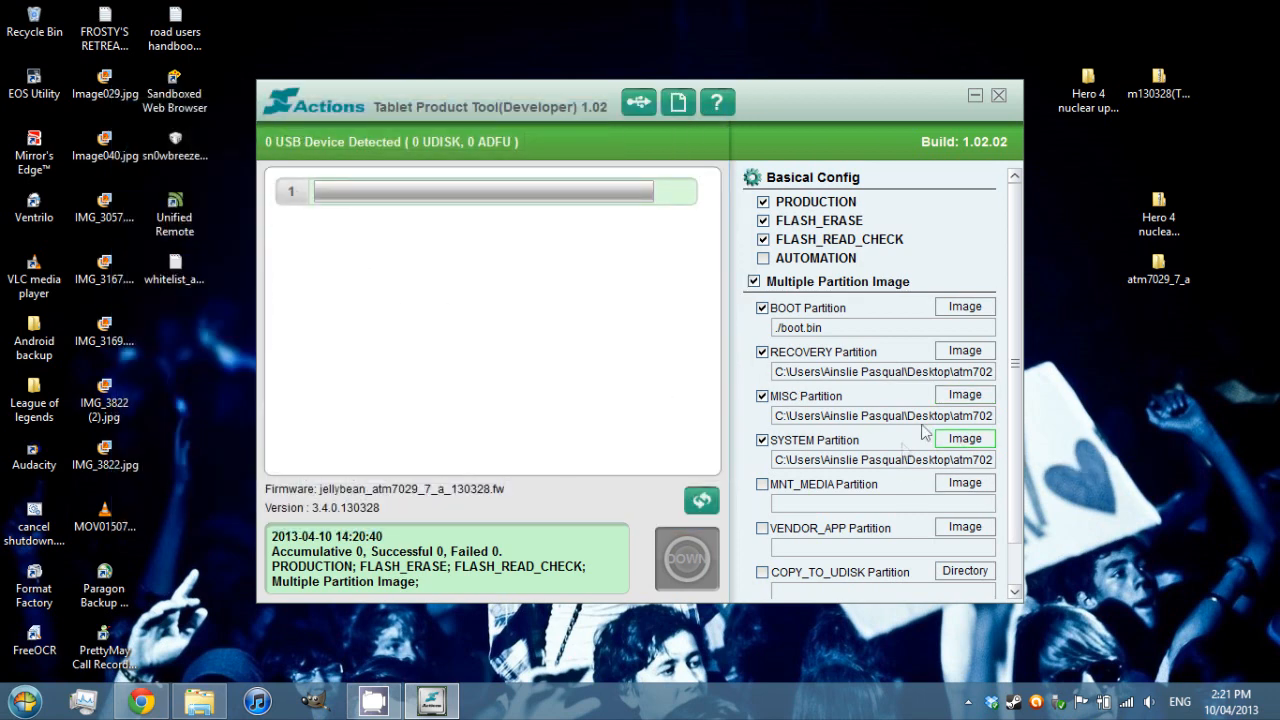
{"action": "scroll", "coordinate": [1020, 406], "scroll_direction": "down", "scroll_amount": 1}
{"action": "scroll", "coordinate": [1020, 406], "scroll_direction": "down", "scroll_amount": 1}
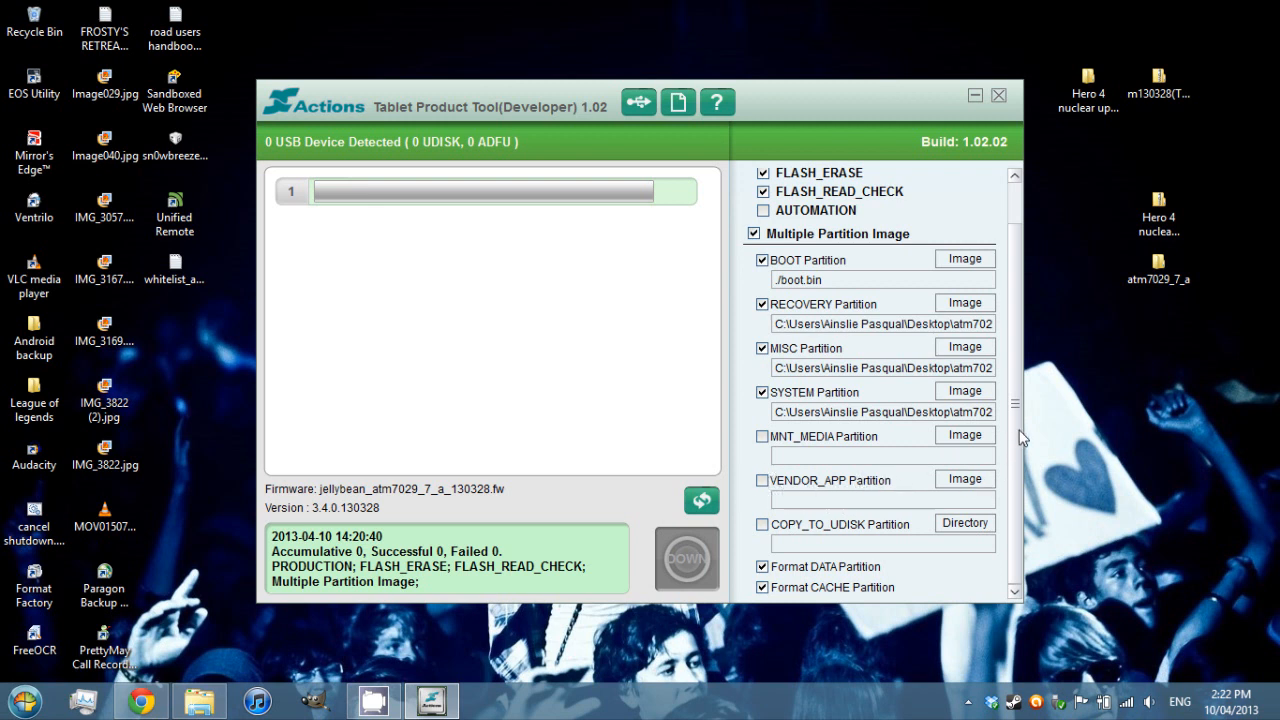
{"action": "left_click_drag", "start_coordinate": [1016, 410], "coordinate": [1018, 340]}
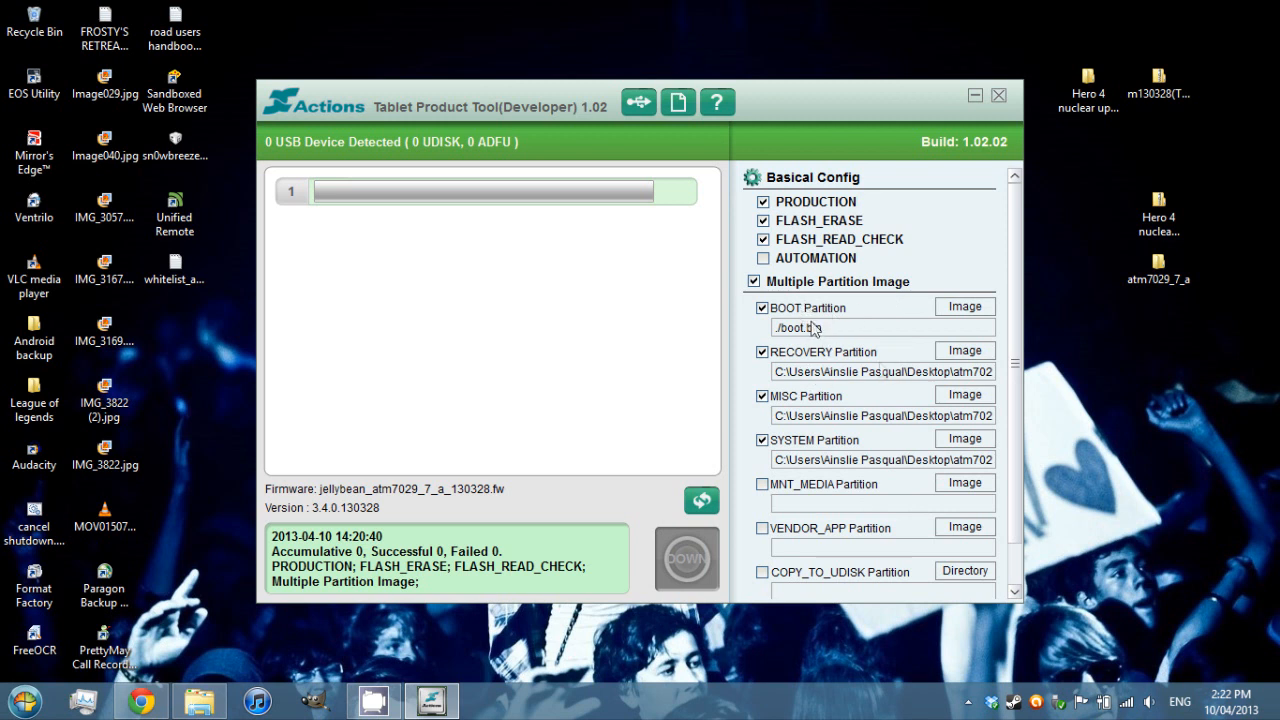
{"action": "left_click_drag", "start_coordinate": [878, 372], "coordinate": [990, 372]}
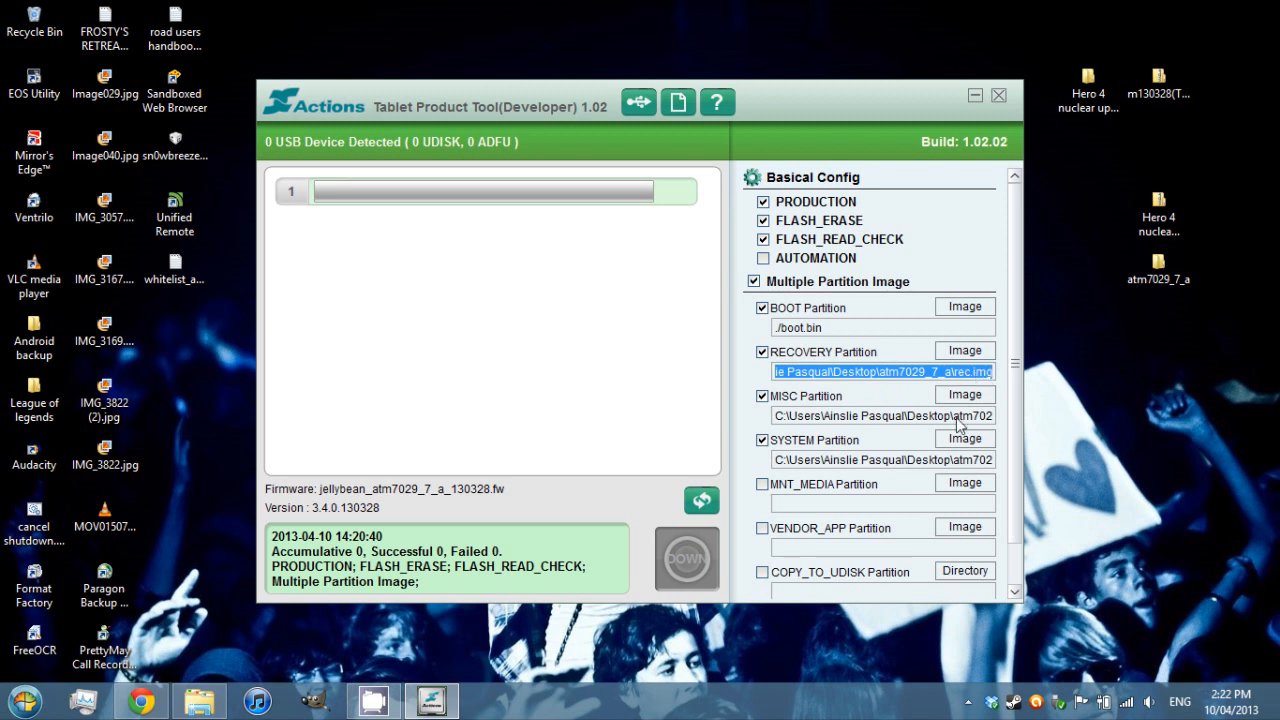
{"action": "left_click_drag", "start_coordinate": [960, 416], "coordinate": [990, 416]}
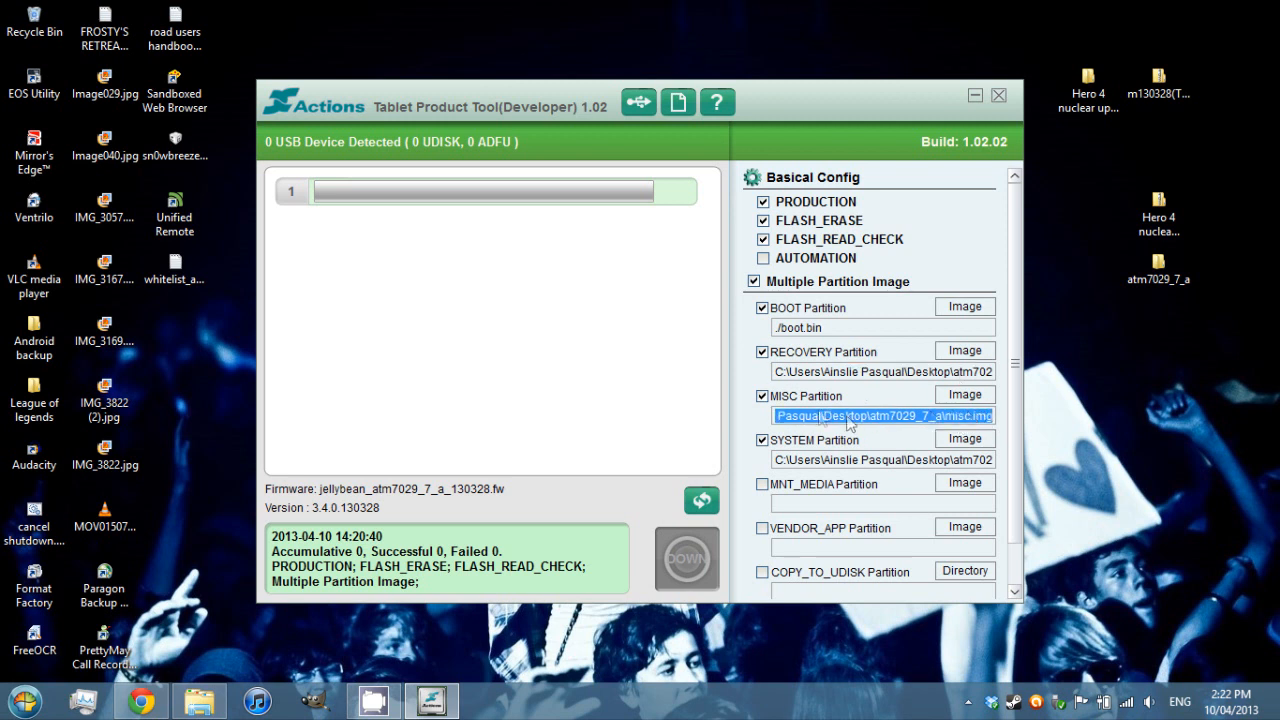
{"action": "left_click_drag", "start_coordinate": [944, 460], "coordinate": [990, 460]}
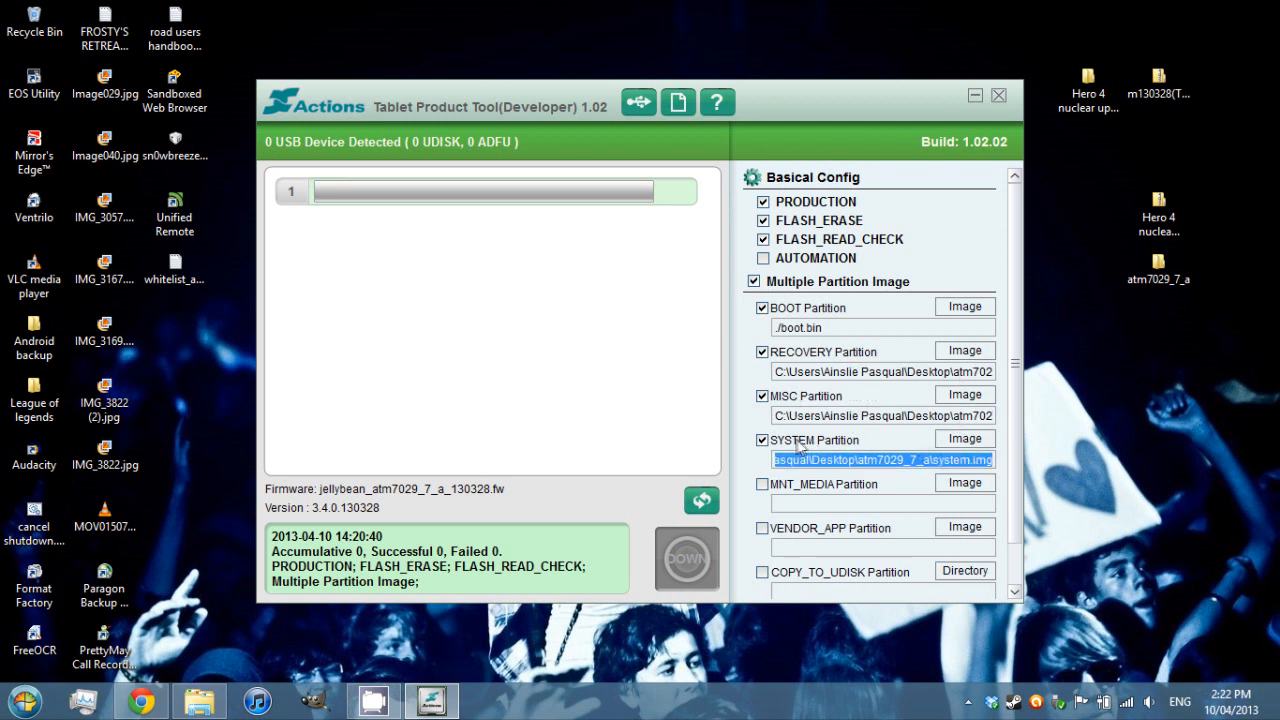
{"action": "left_click", "coordinate": [985, 465]}
{"action": "scroll", "coordinate": [1008, 350], "scroll_direction": "down", "scroll_amount": 2}
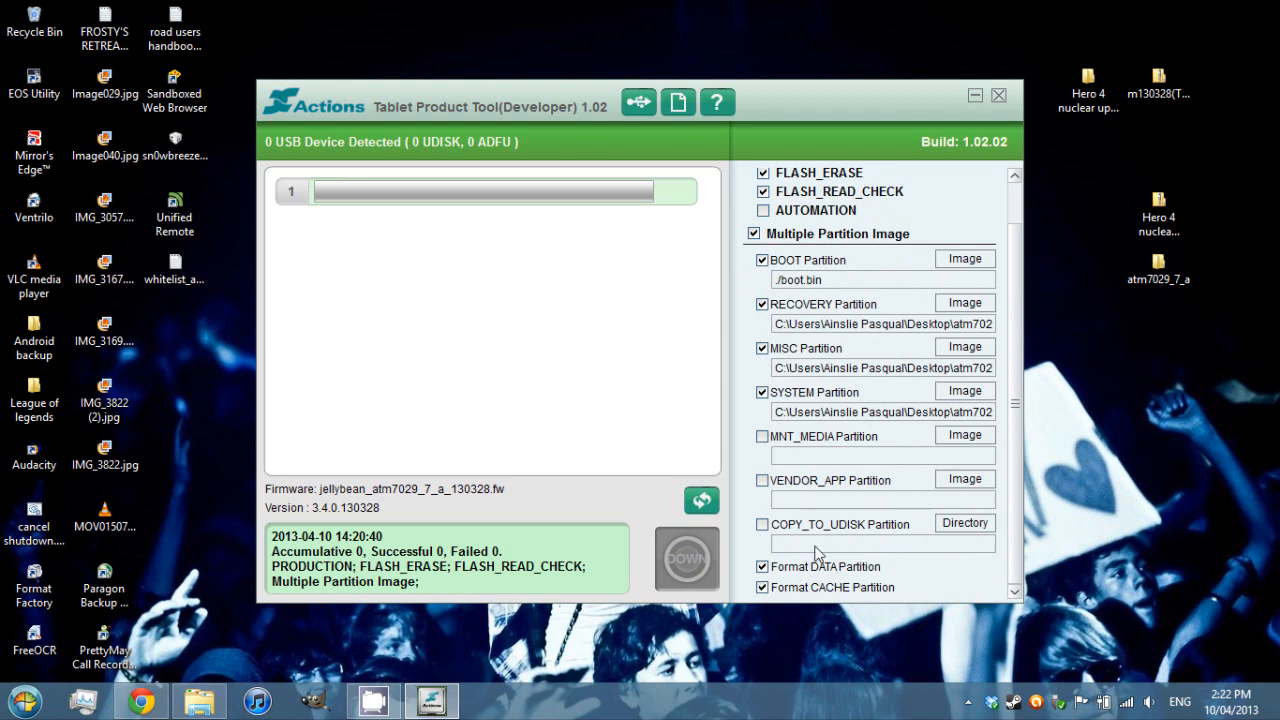
{"action": "scroll", "coordinate": [1015, 504], "scroll_direction": "up", "scroll_amount": 2}
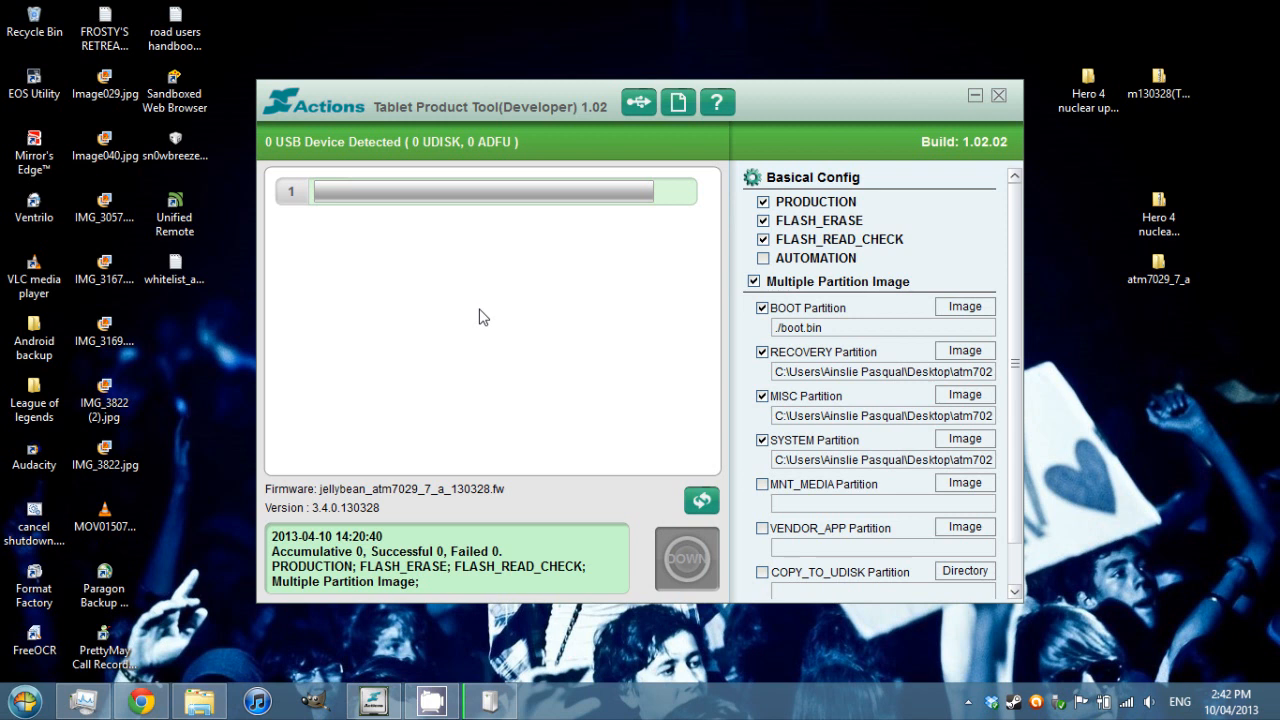
Step: Check the Device Setup progress, then bring up File Explorer's jump list of recent places
{"action": "left_click", "coordinate": [490, 700]}
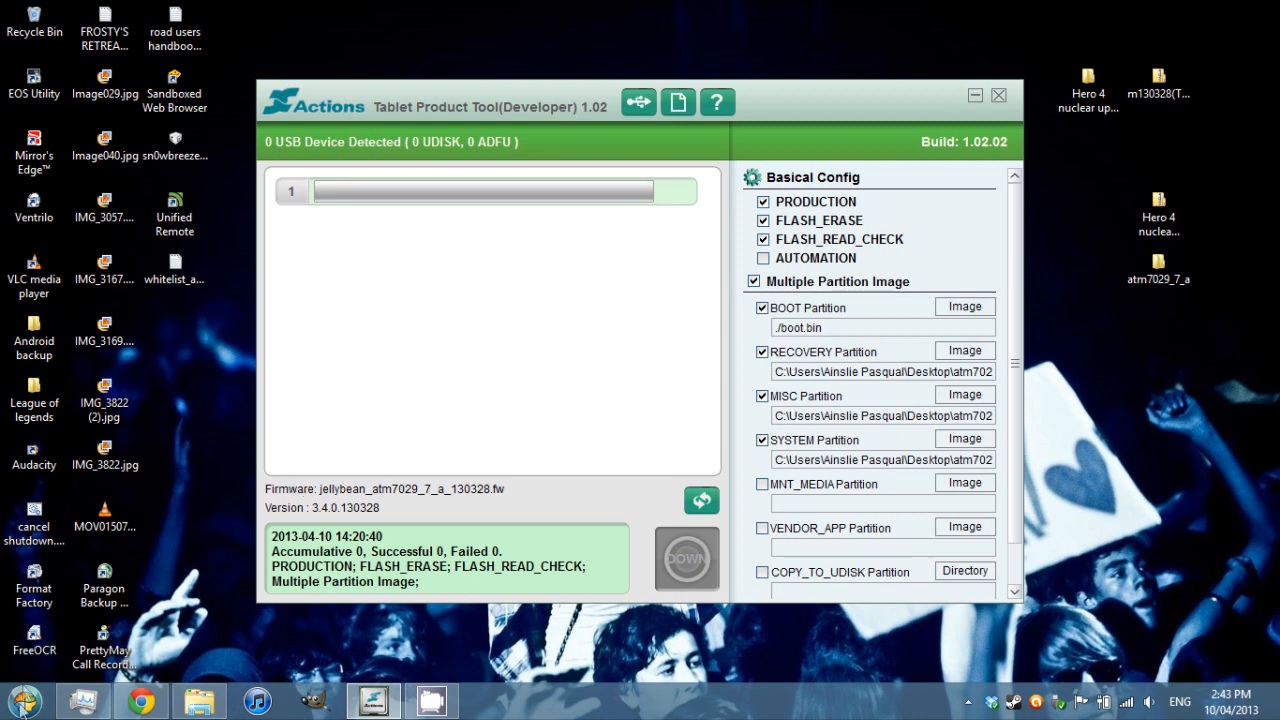
{"action": "right_click", "coordinate": [203, 708]}
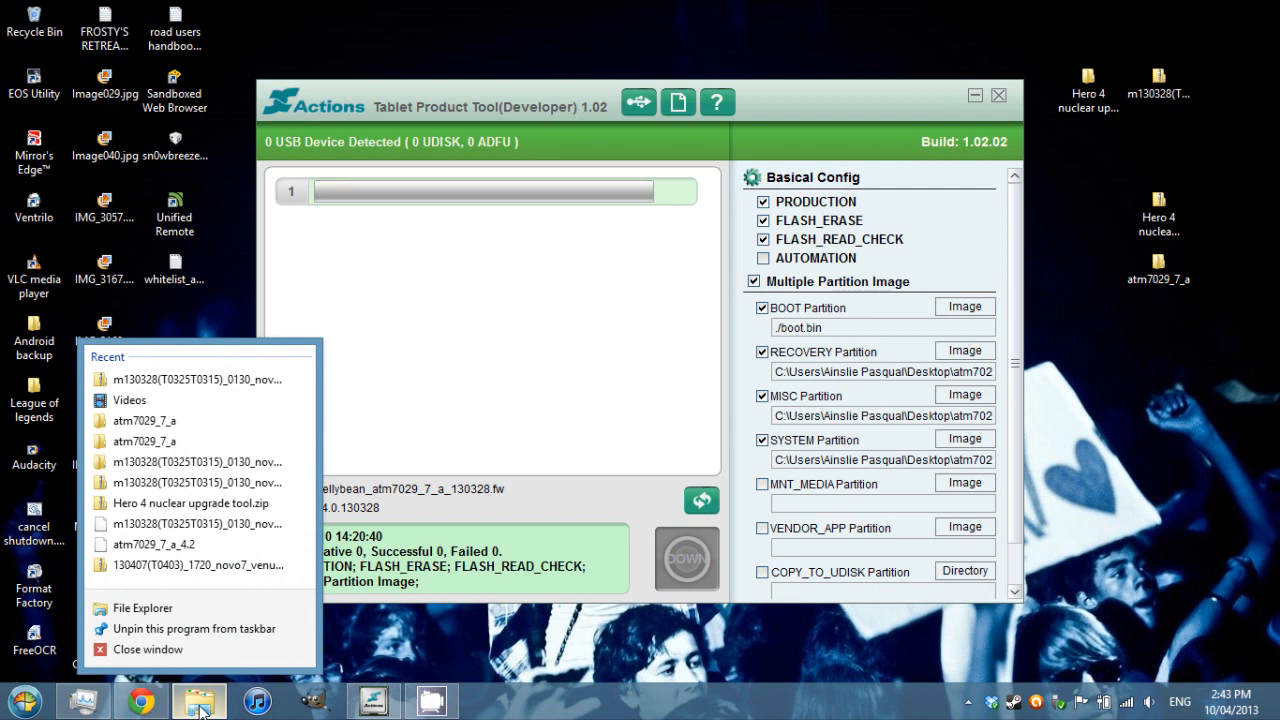
Step: Browse to C:\Program Files\Tablet Product Tool(Developer Edition) 1.02\Driver and bring up AdfuWinUsb.inf's actions
{"action": "left_click", "coordinate": [142, 608]}
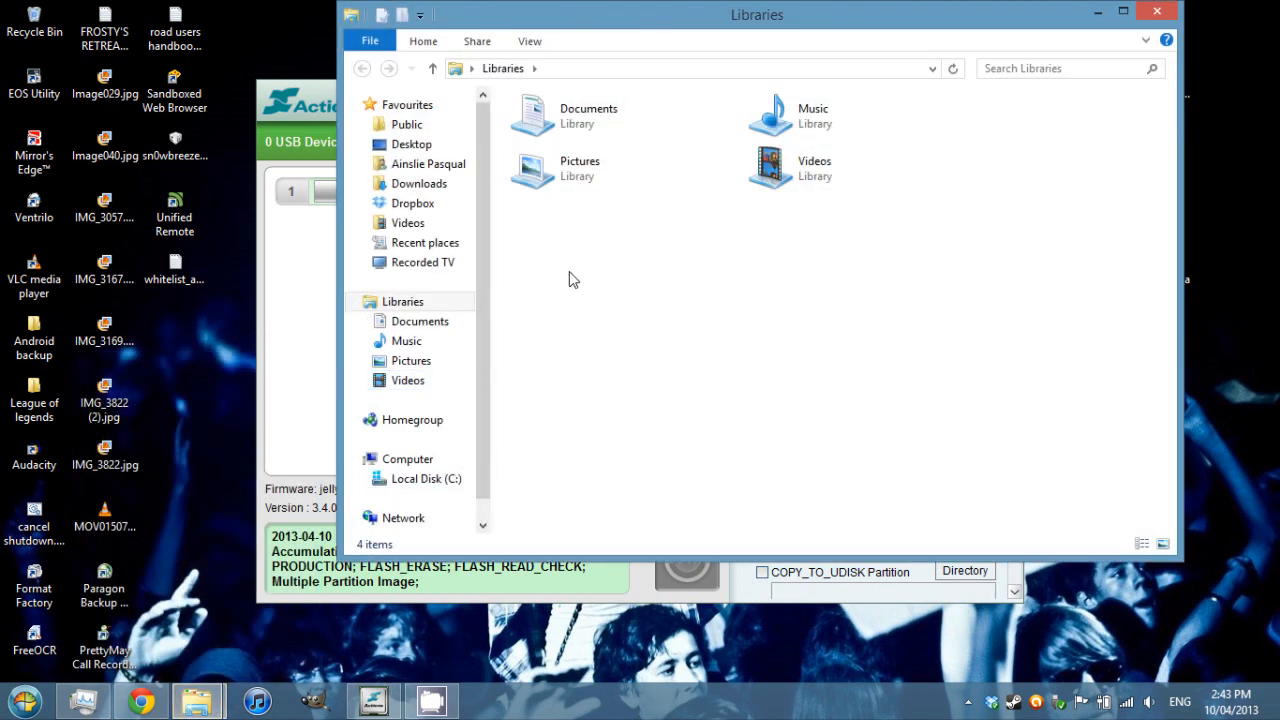
{"action": "left_click", "coordinate": [426, 479]}
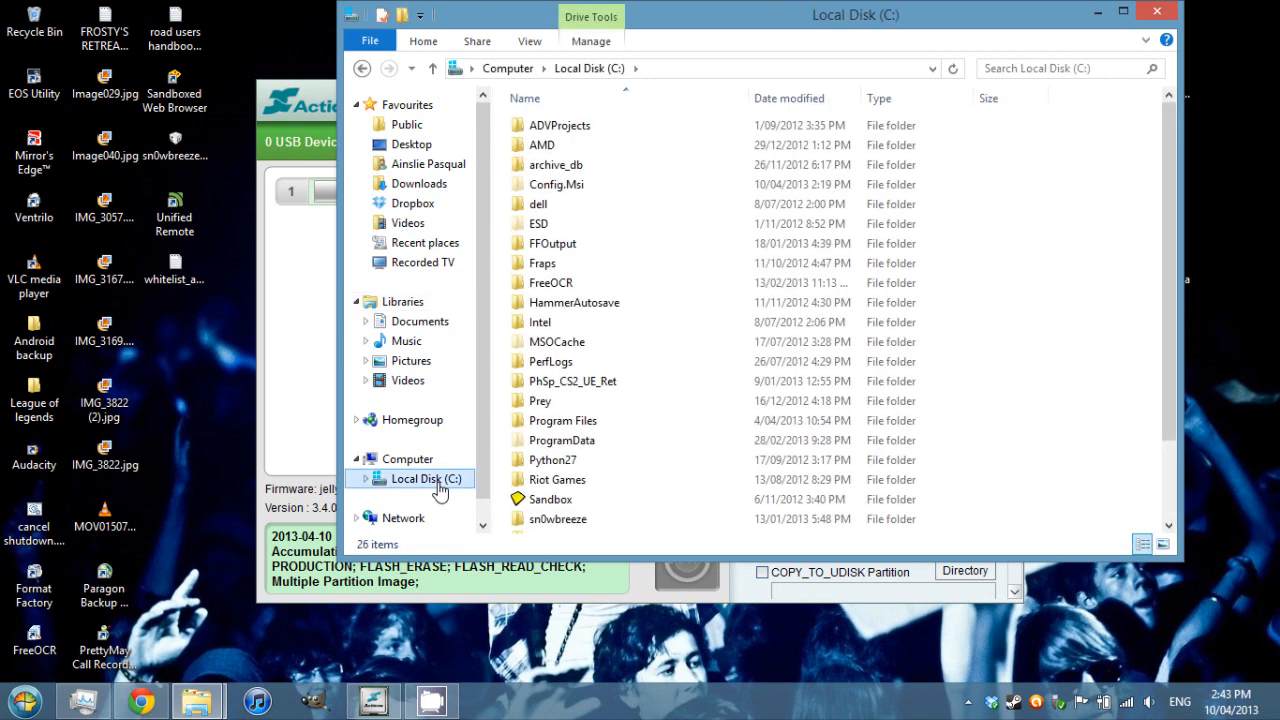
{"action": "double_click", "coordinate": [562, 420]}
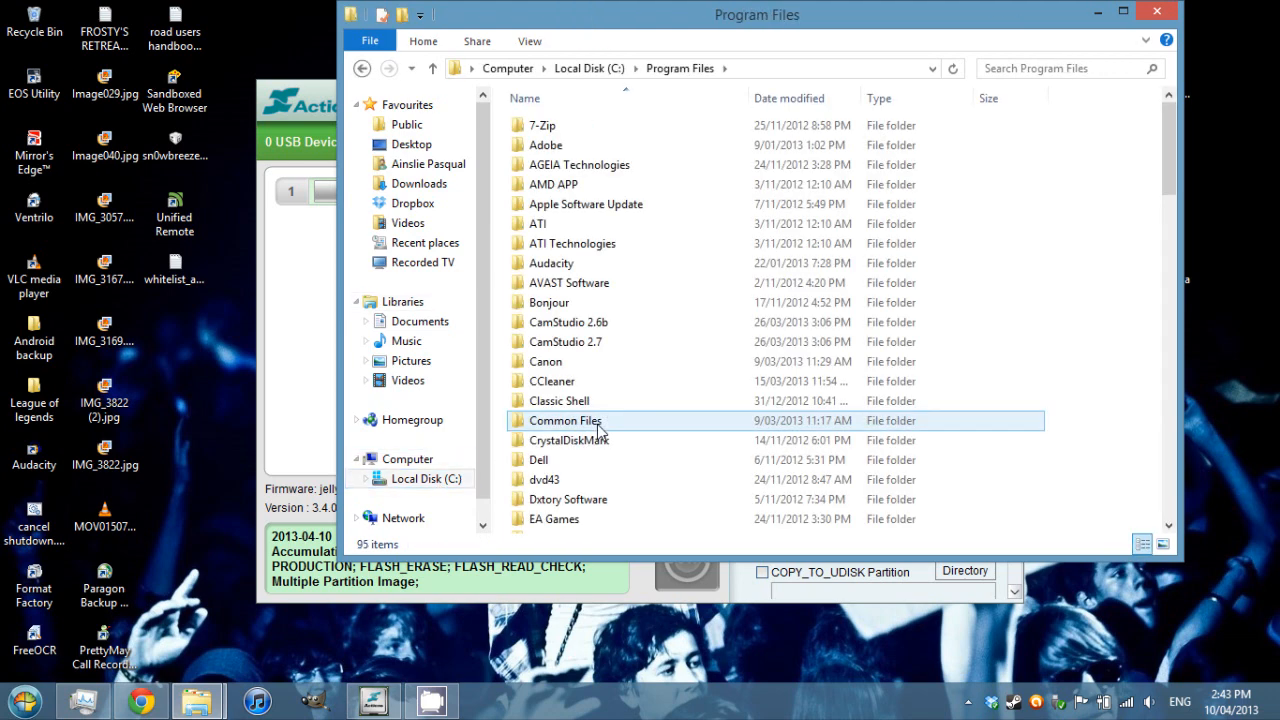
{"action": "scroll", "coordinate": [575, 340], "scroll_direction": "down", "scroll_amount": 5}
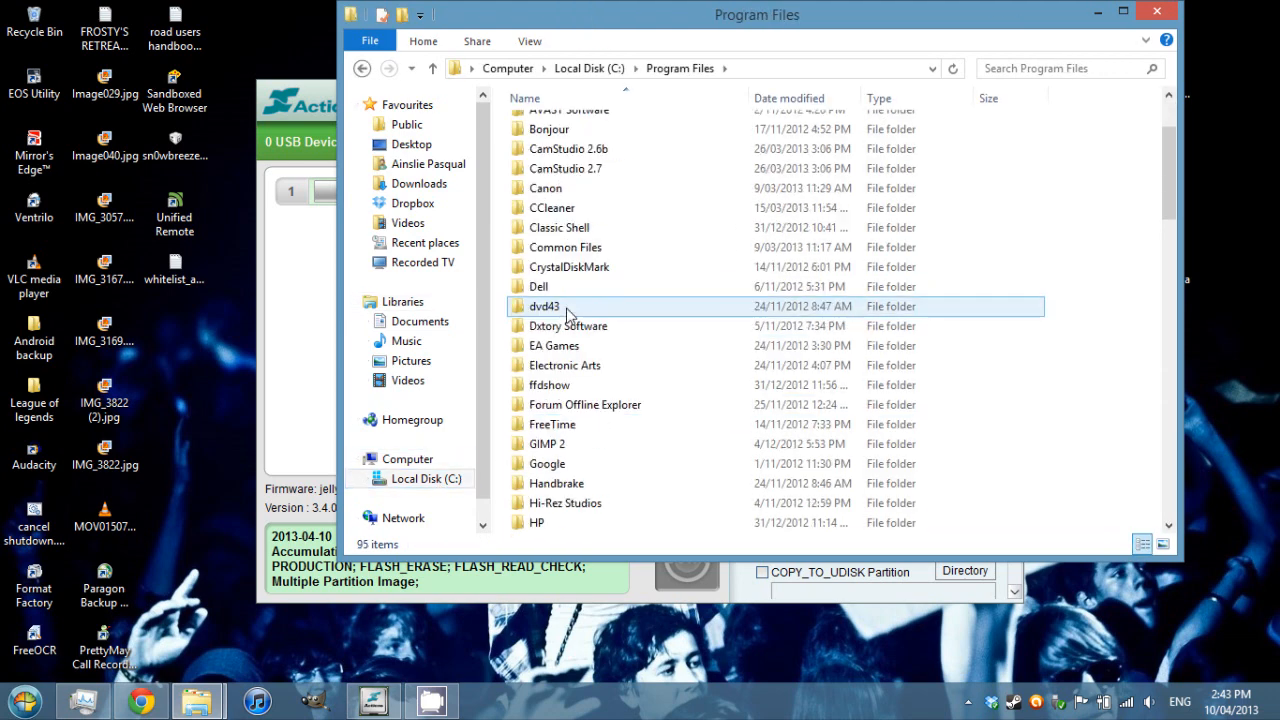
{"action": "scroll", "coordinate": [570, 320], "scroll_direction": "down", "scroll_amount": 5}
{"action": "scroll", "coordinate": [567, 313], "scroll_direction": "down", "scroll_amount": 5}
{"action": "scroll", "coordinate": [567, 313], "scroll_direction": "down", "scroll_amount": 4}
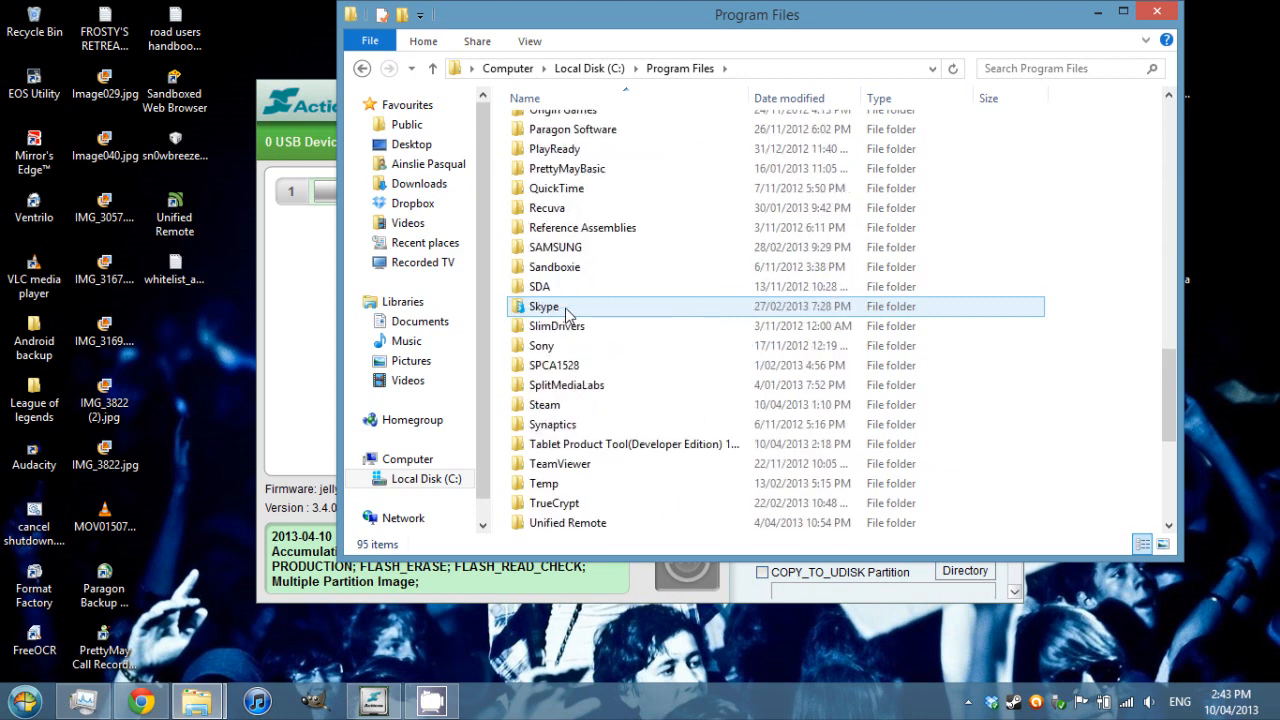
{"action": "double_click", "coordinate": [592, 444]}
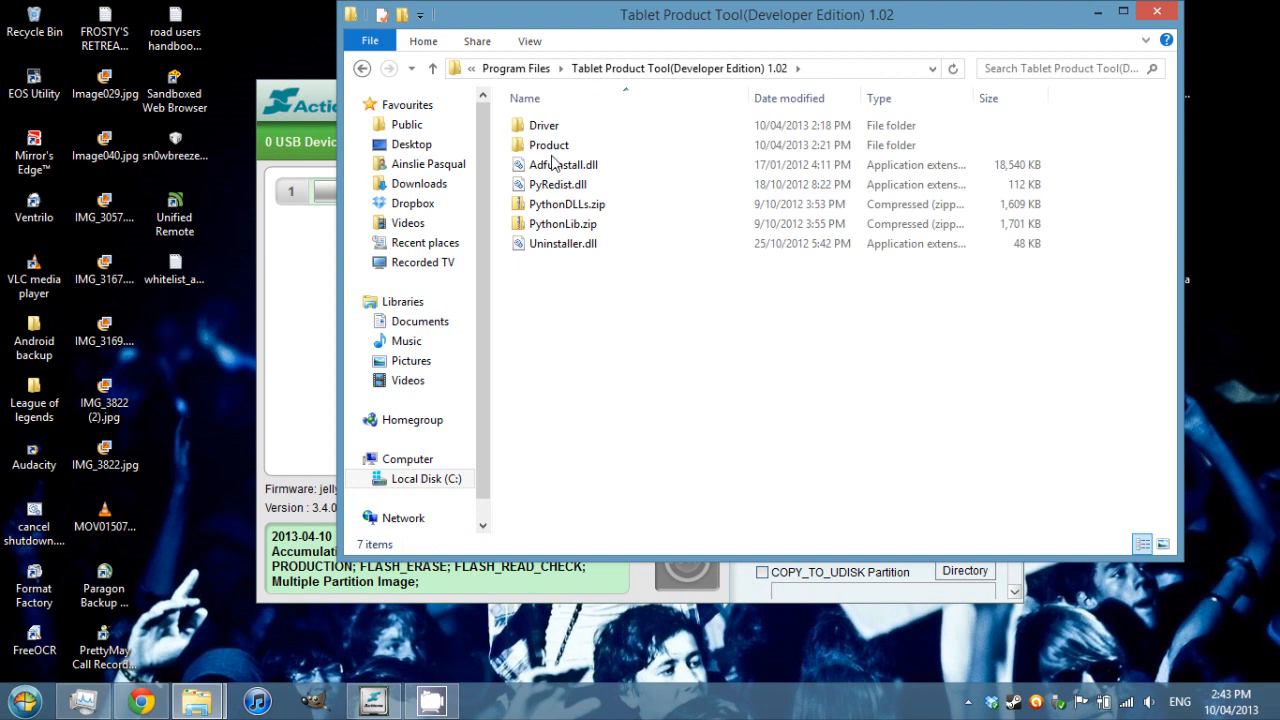
{"action": "left_click", "coordinate": [541, 126]}
{"action": "double_click", "coordinate": [541, 126]}
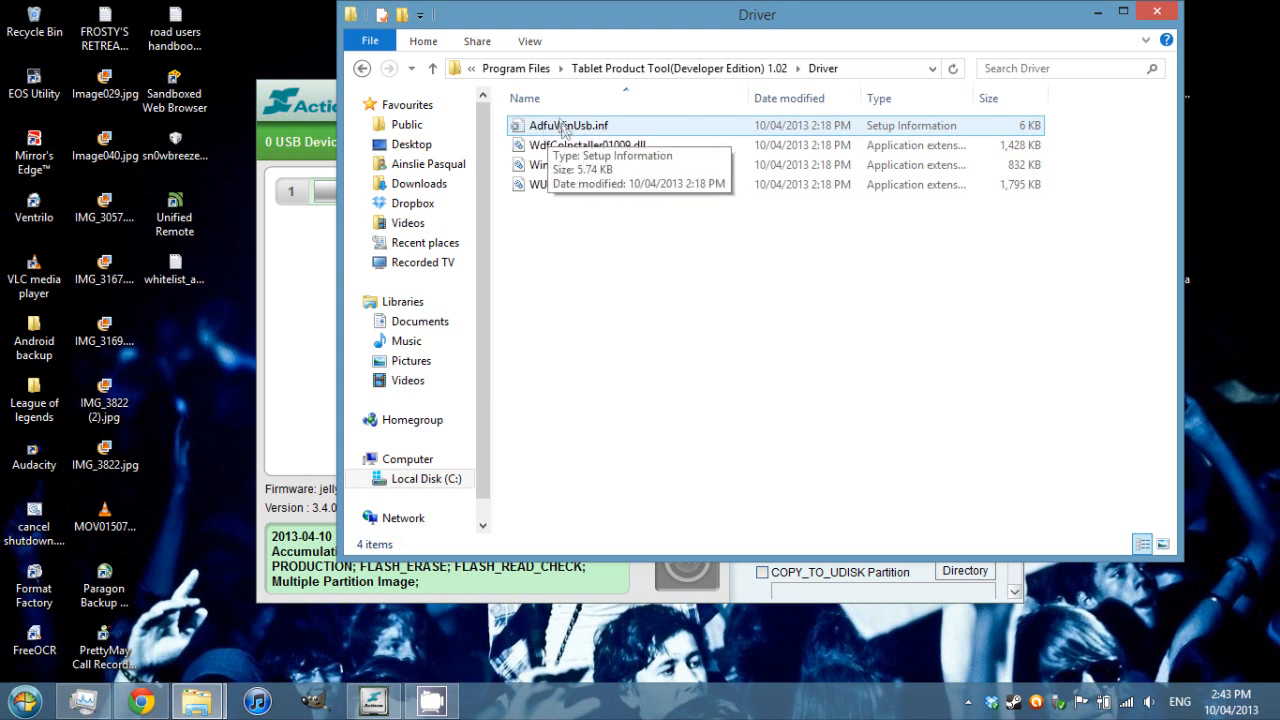
{"action": "right_click", "coordinate": [565, 128]}
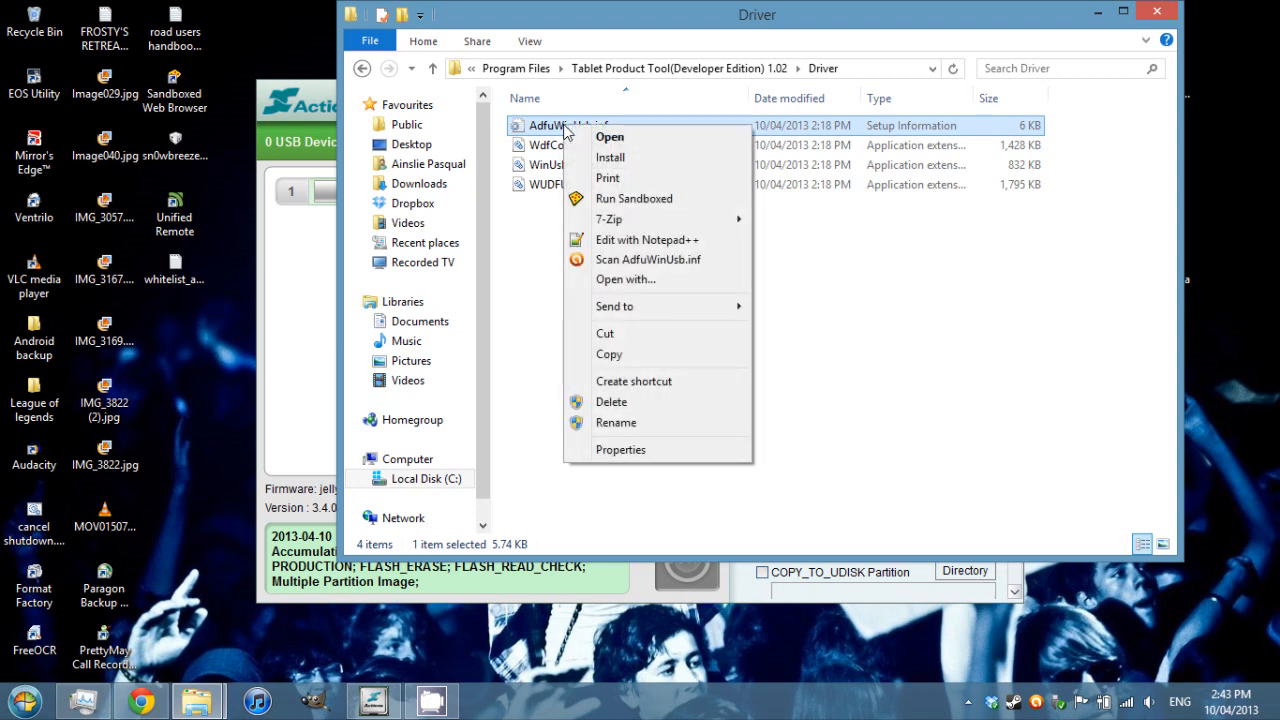
Step: Install AdfuWinUsb.inf anyway despite the warning, dismiss the success message and return to the flashing tool
{"action": "left_click", "coordinate": [603, 160]}
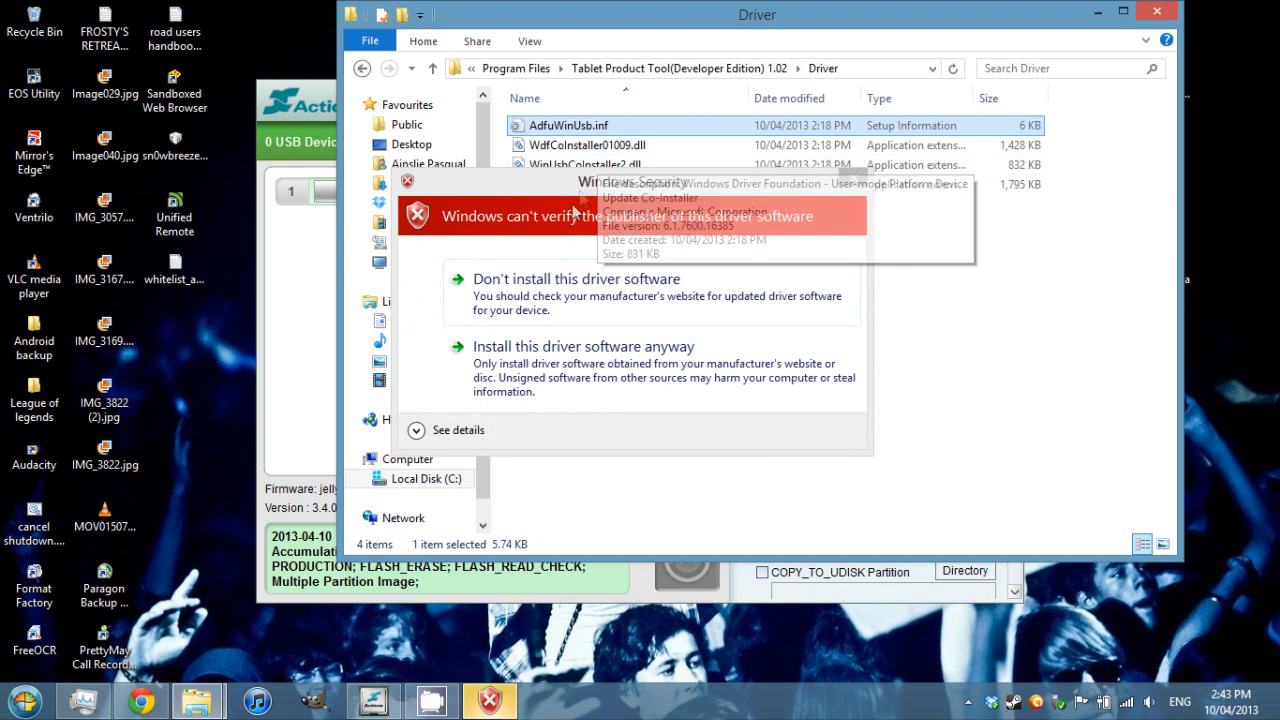
{"action": "left_click", "coordinate": [568, 182]}
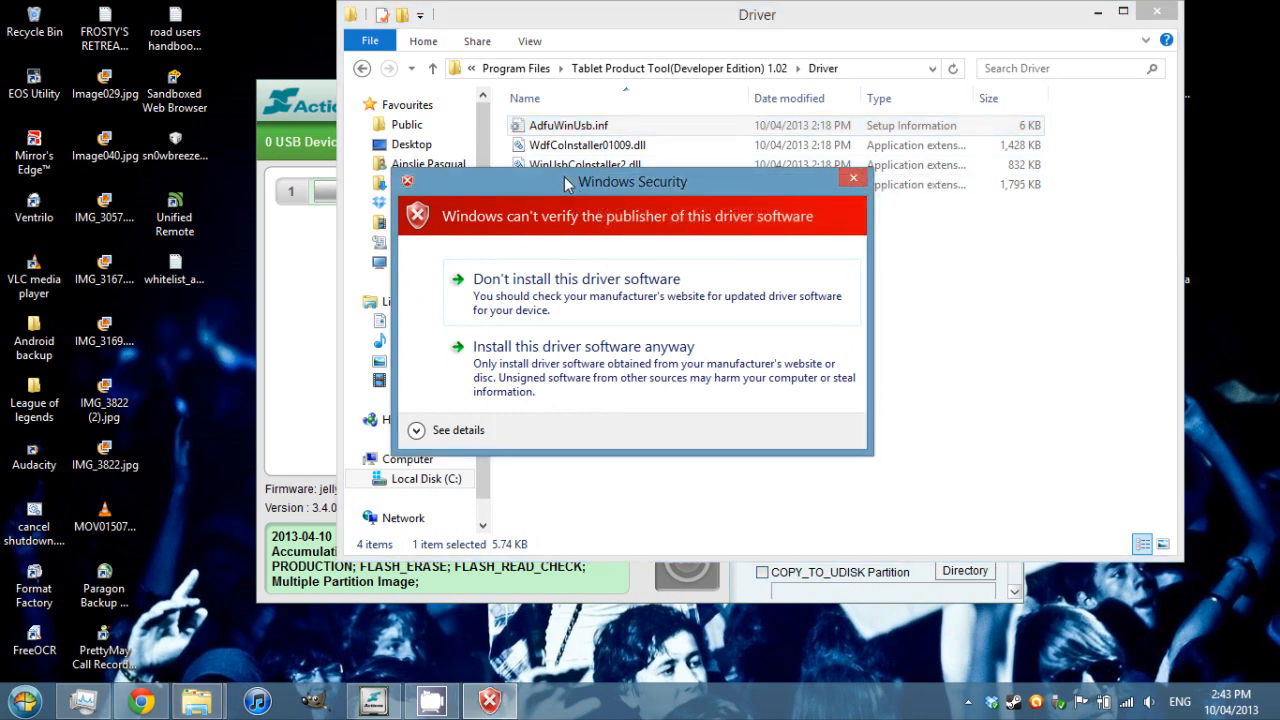
{"action": "left_click", "coordinate": [565, 355]}
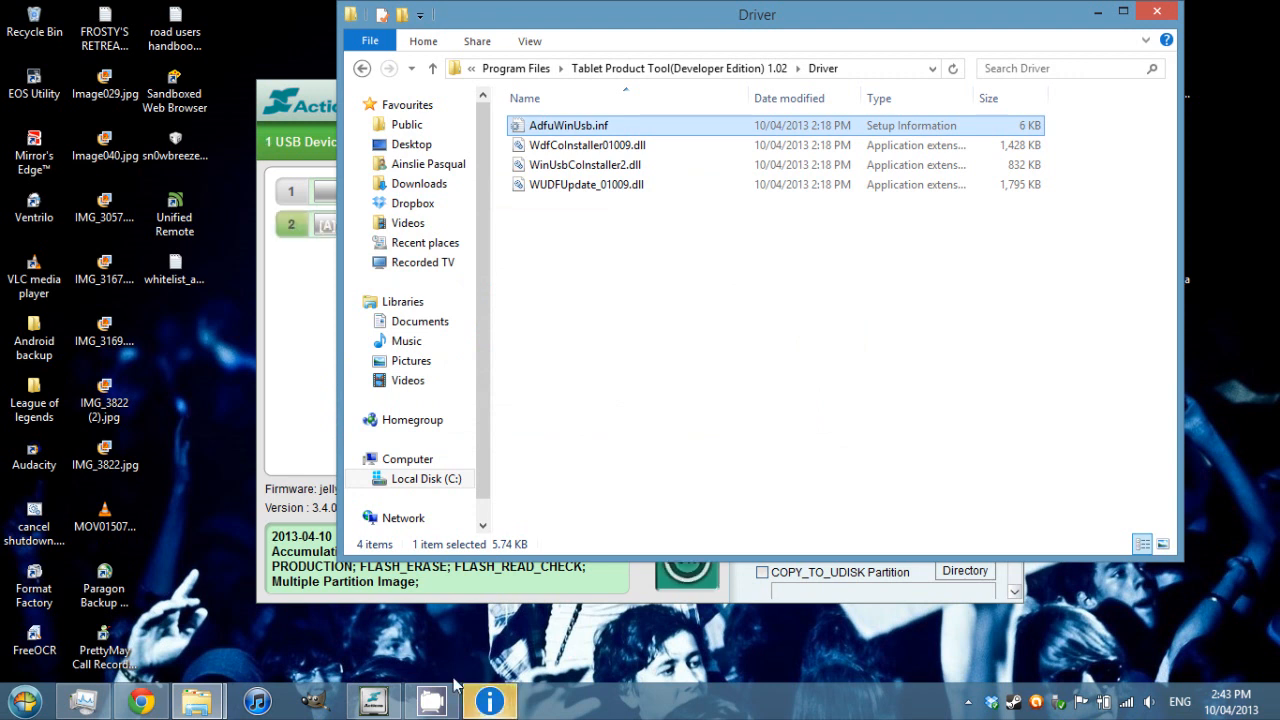
{"action": "left_click", "coordinate": [489, 700]}
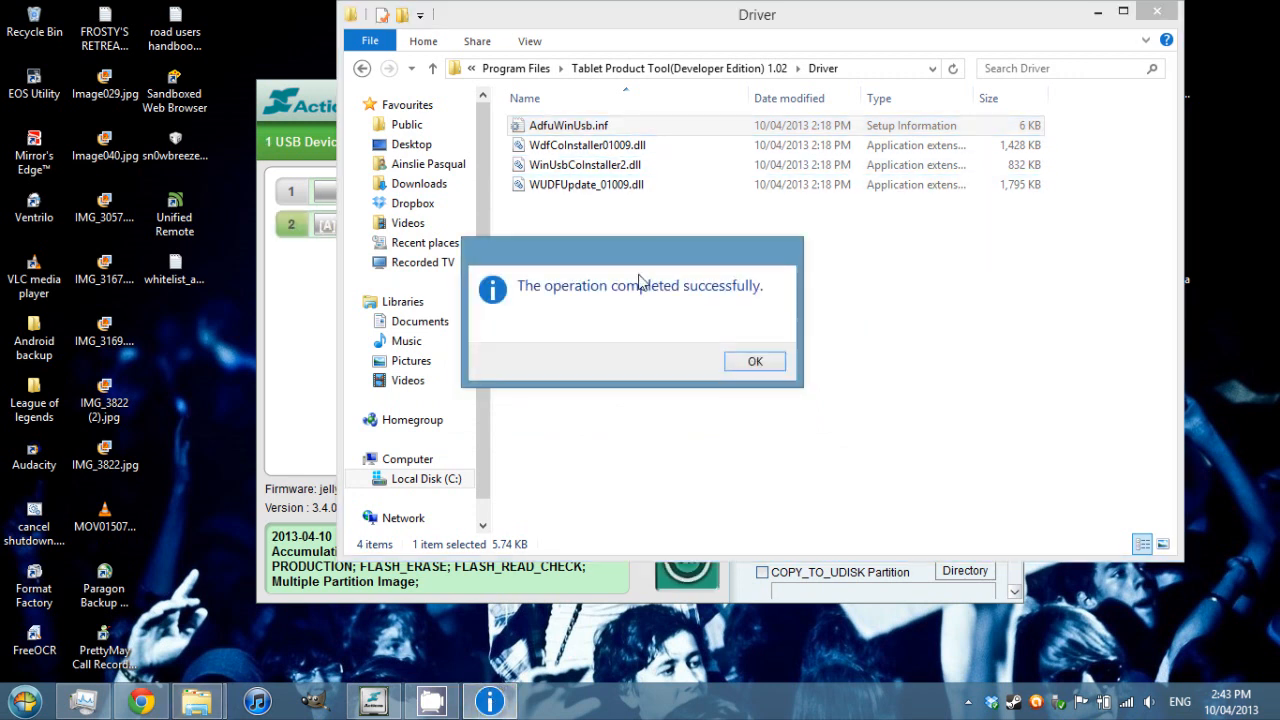
{"action": "left_click", "coordinate": [755, 362]}
{"action": "left_click", "coordinate": [305, 315]}
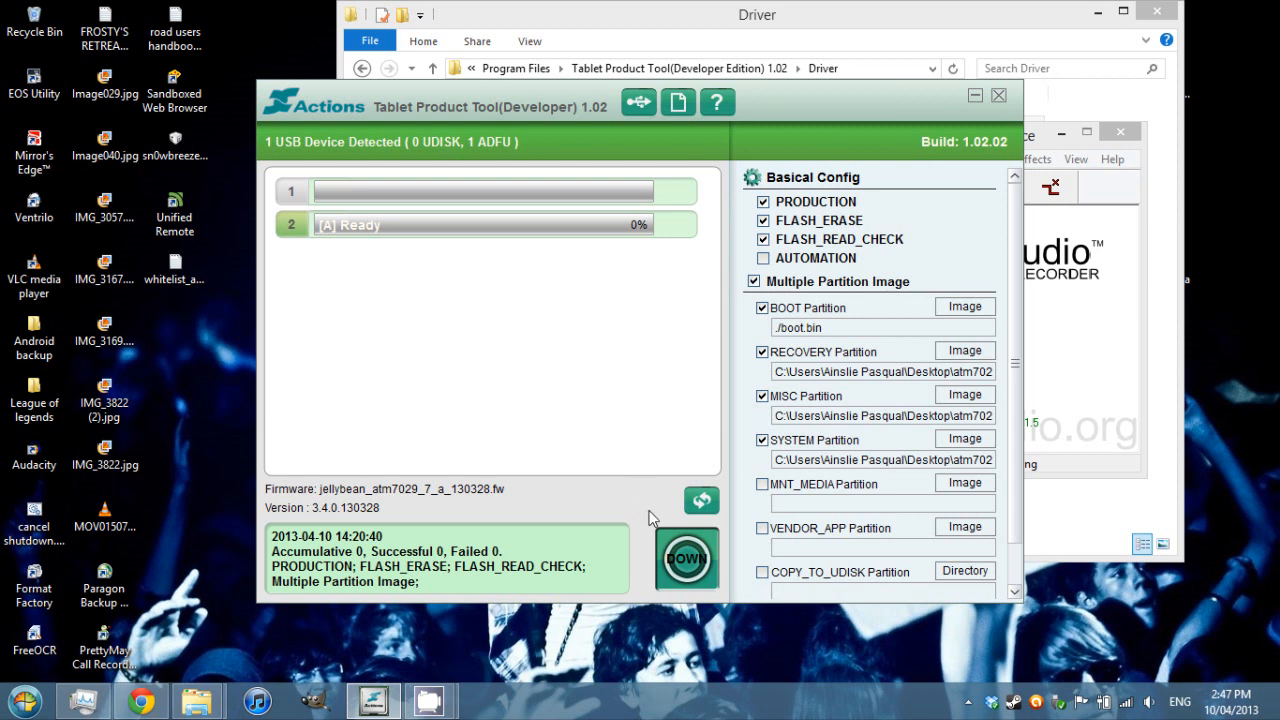
{"action": "left_click", "coordinate": [687, 556]}
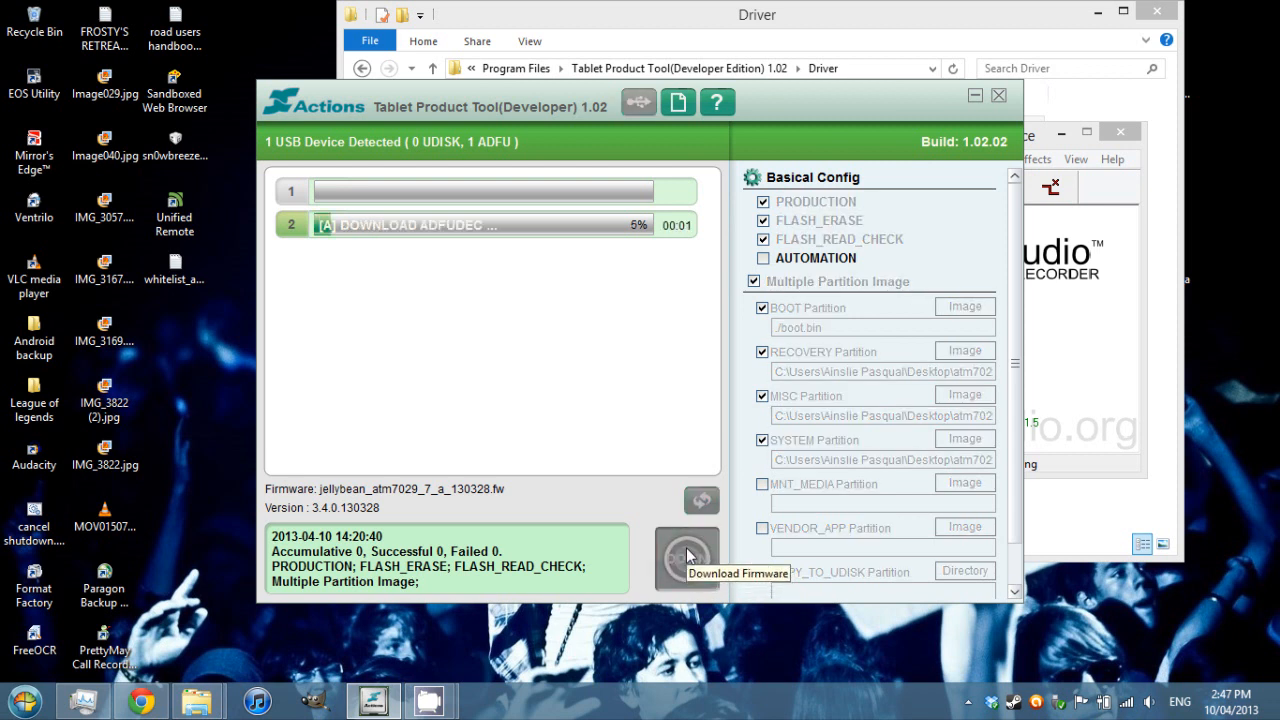